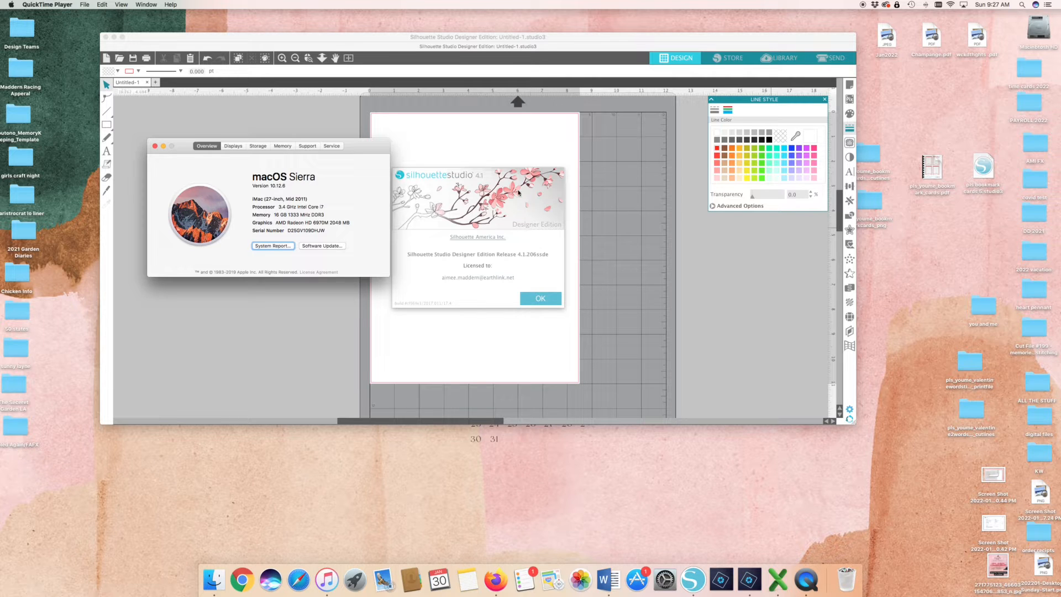
Dismiss the Silhouette Studio version dialog and close the macOS system information window
click(540, 297)
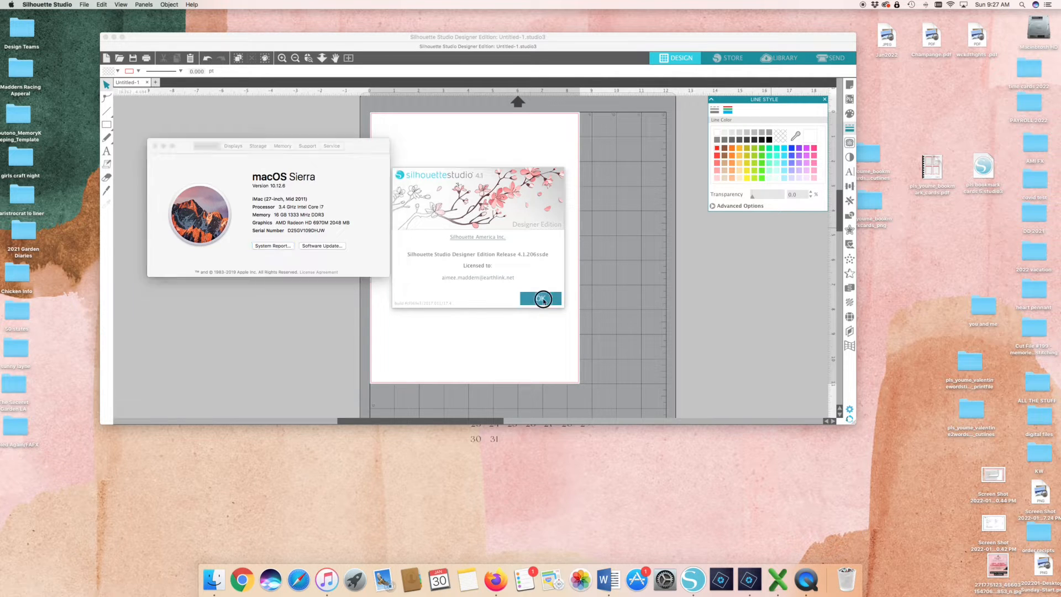
drag(400, 41, 423, 250)
click(354, 221)
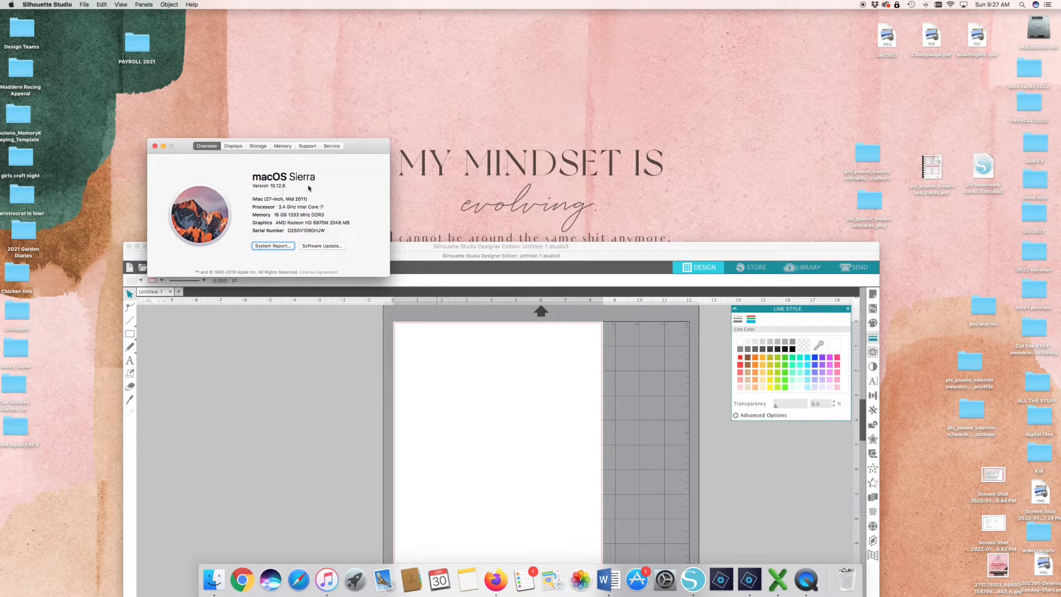
click(156, 146)
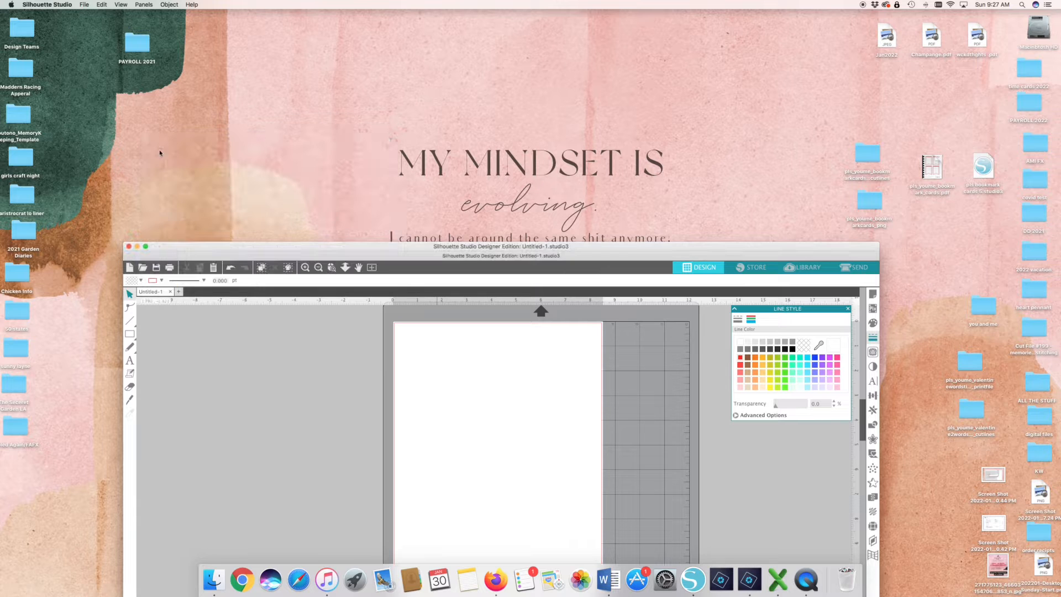
Enlarge the Silhouette Studio window to fit the whole page and place it at the upper-left corner of the desktop
drag(457, 244, 409, 173)
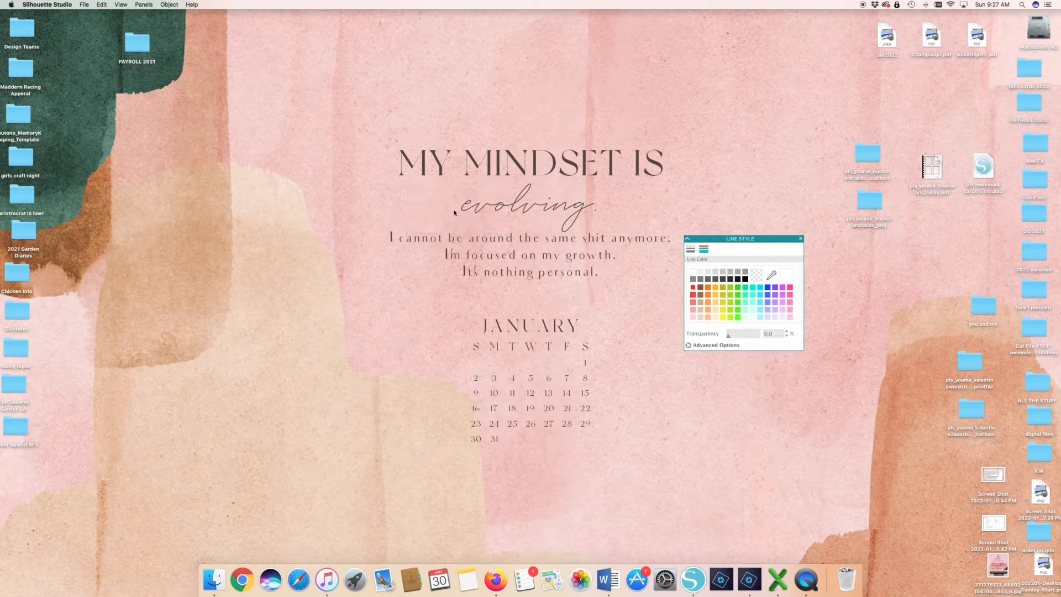
drag(497, 176, 507, 30)
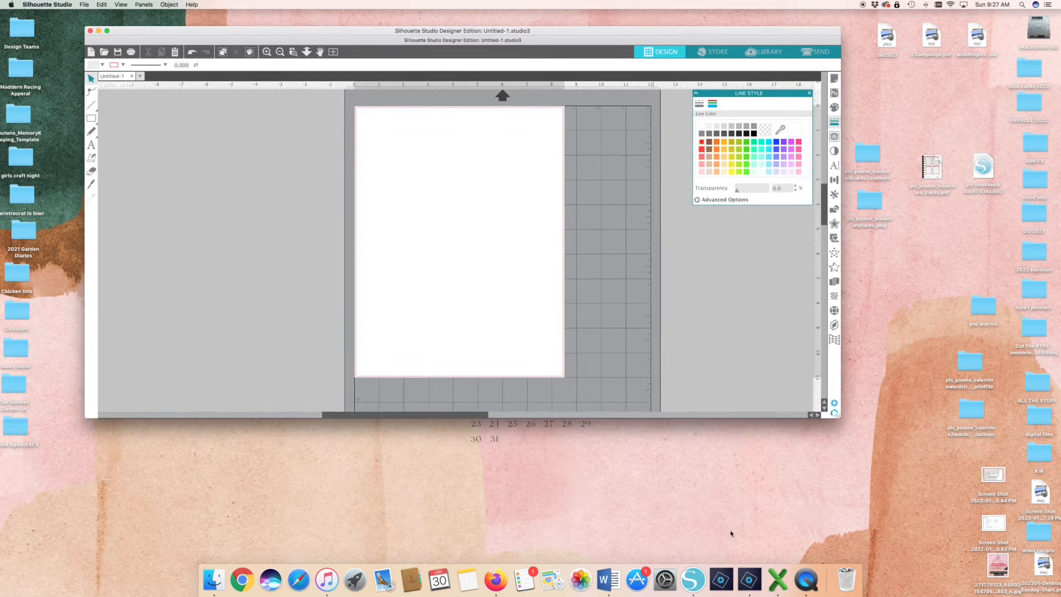
drag(840, 418, 861, 515)
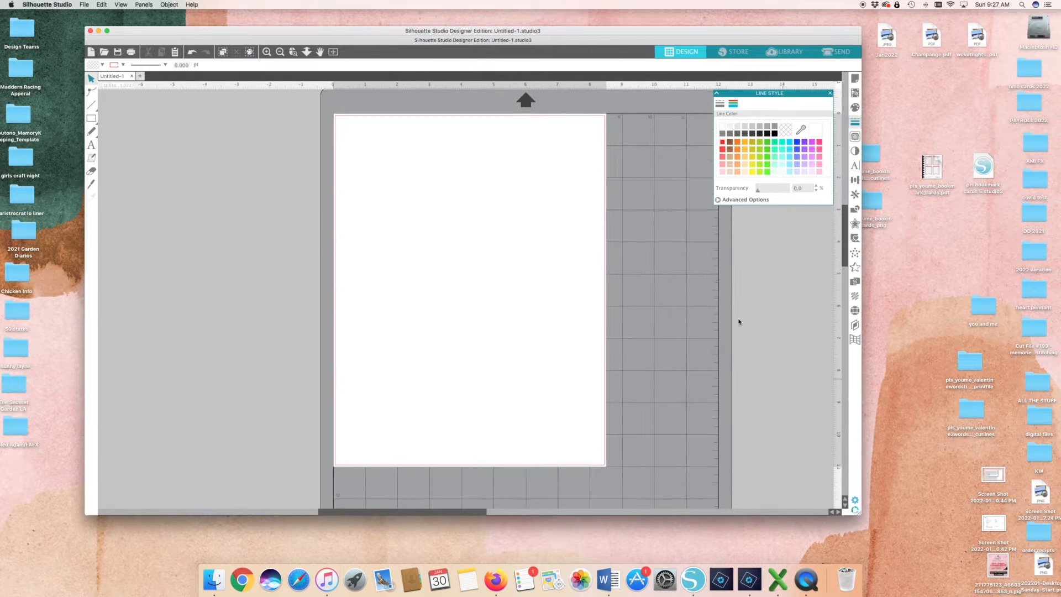
drag(637, 38, 559, 28)
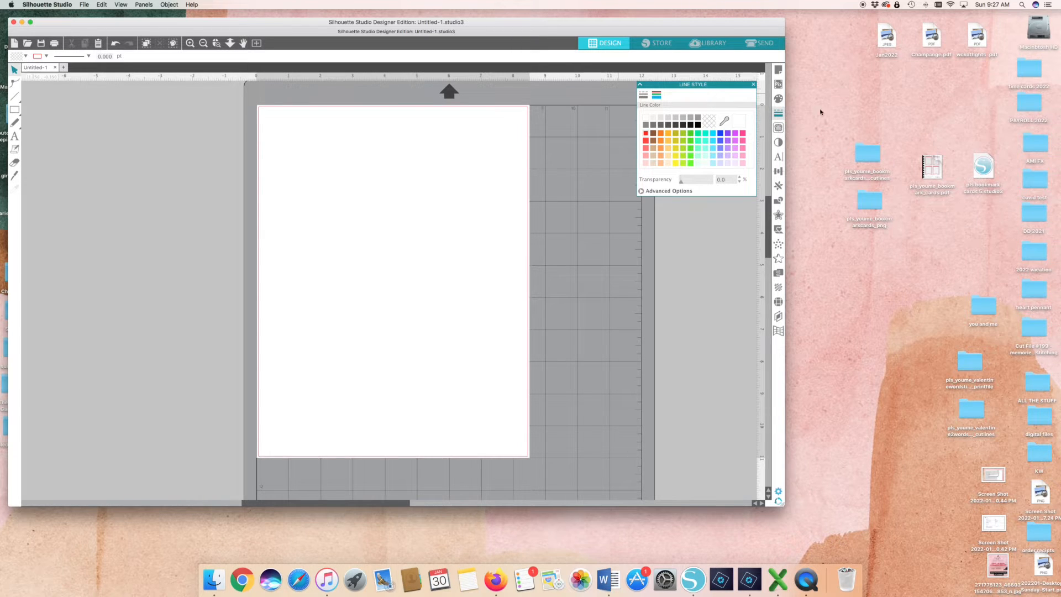
Open pls_youme_bookmark_cards.pdf from the desktop, look through its pages of bookmark cards, and close it
double_click(941, 171)
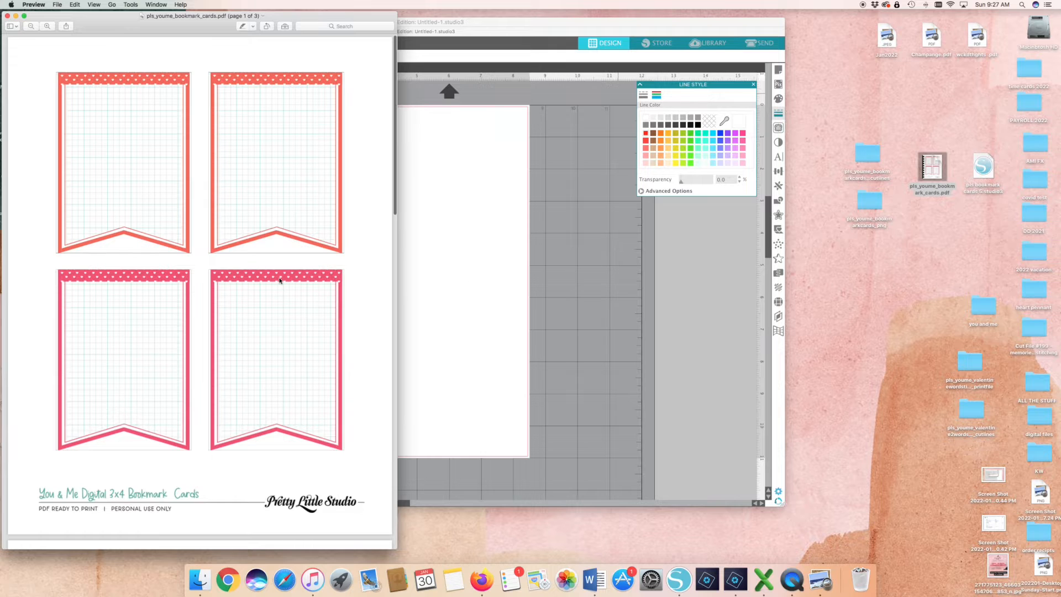
scroll(279, 280, down, 10)
scroll(280, 281, down, 10)
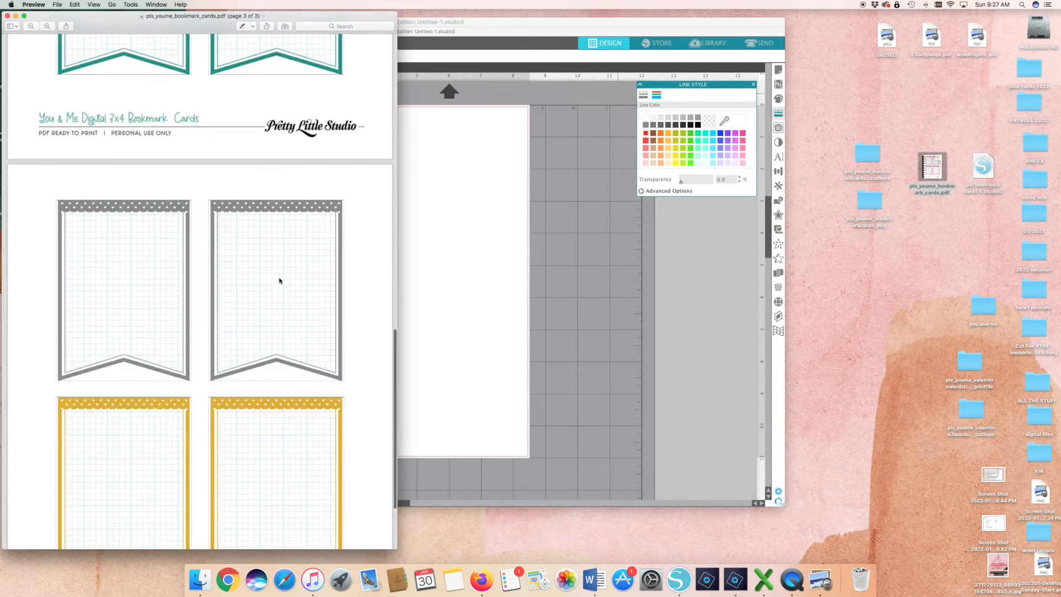
click(7, 16)
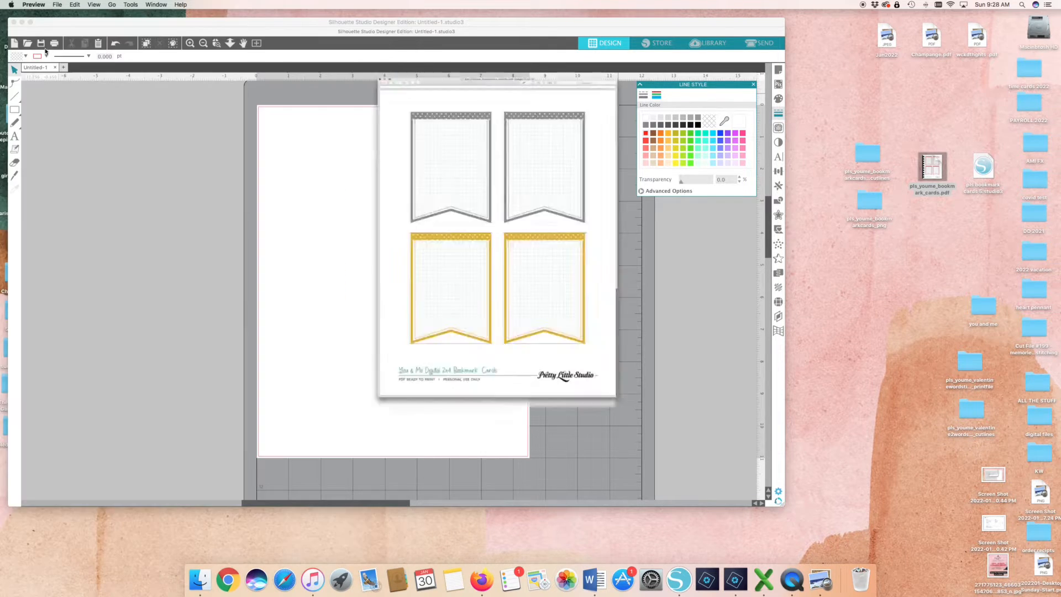
Open the desktop folder pls_youme_bookmarkcards_outlinecutlines
click(867, 157)
double_click(868, 157)
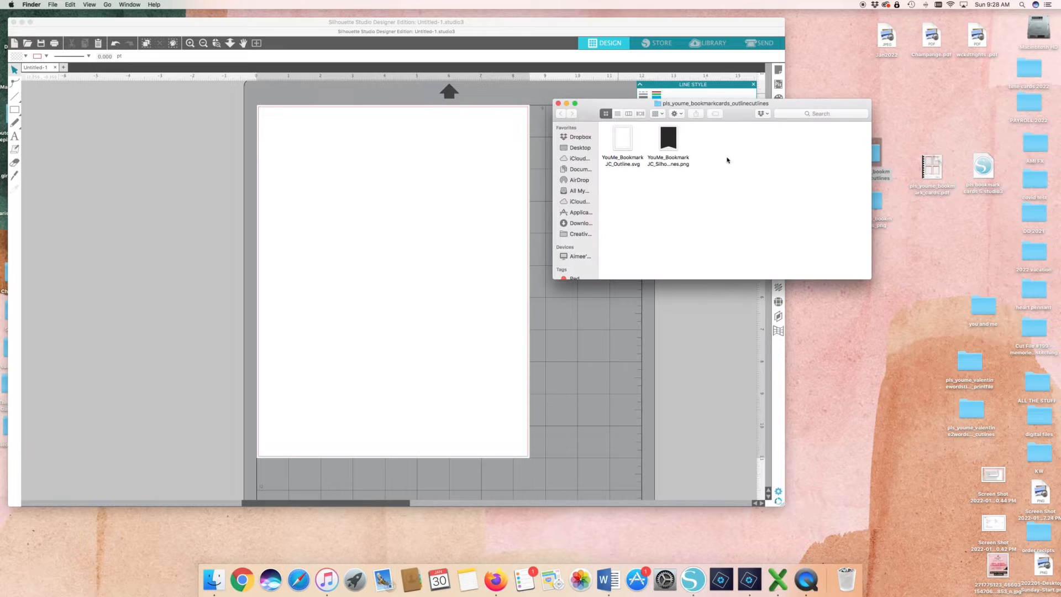
double_click(622, 146)
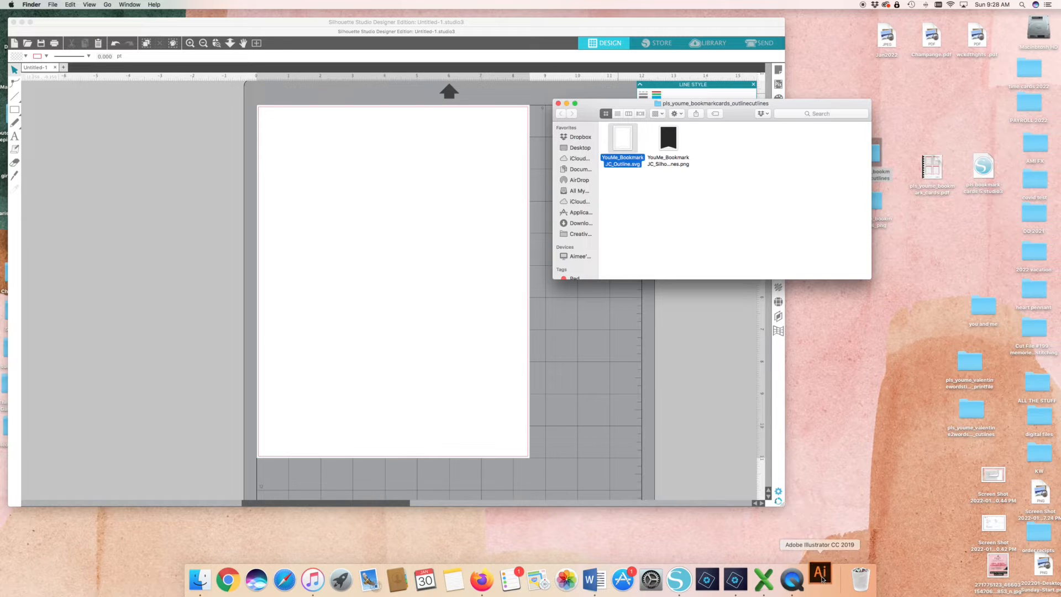
right_click(821, 578)
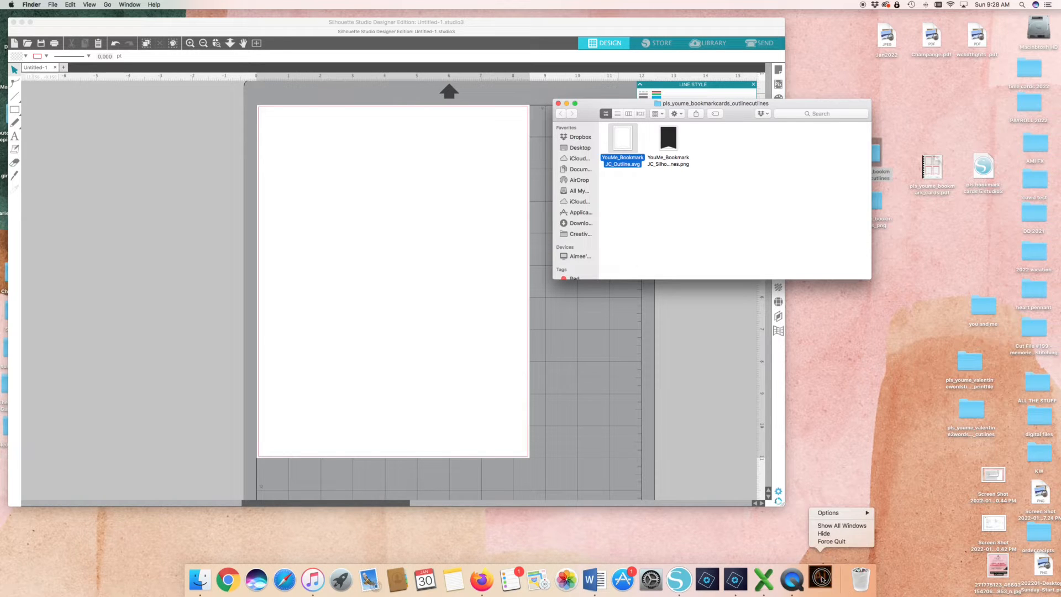
click(826, 541)
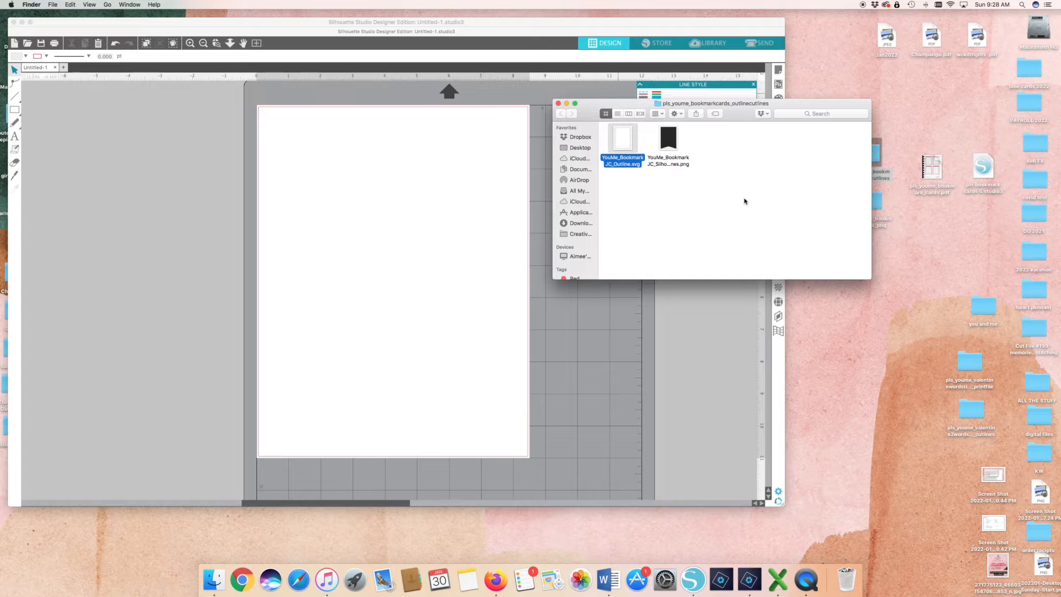
Preview the image YouMe_BookmarkJC_Silhouette Cut Lines.png and close the preview
double_click(672, 141)
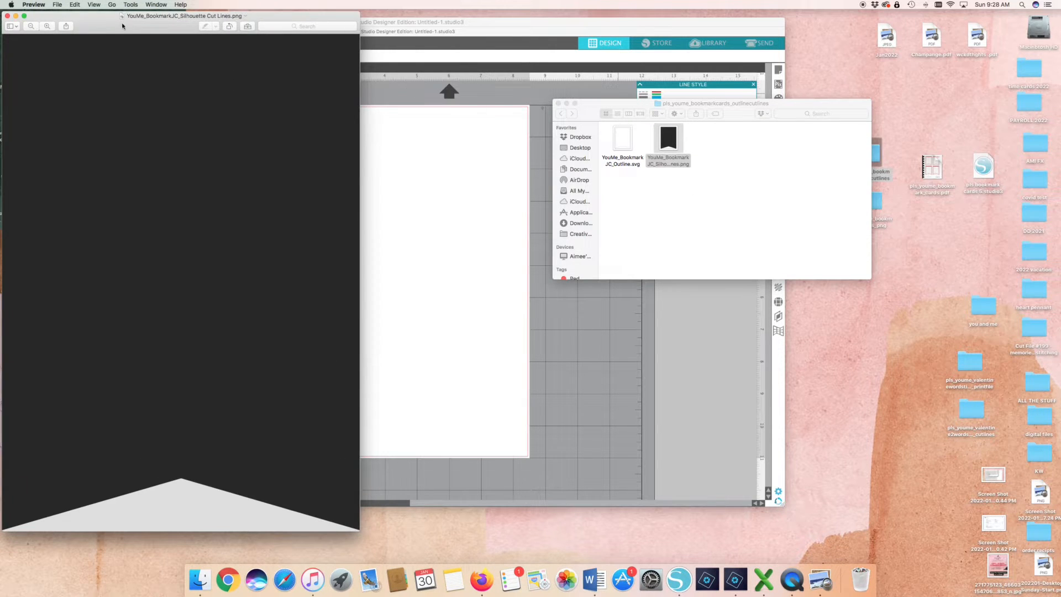
drag(122, 26, 178, 26)
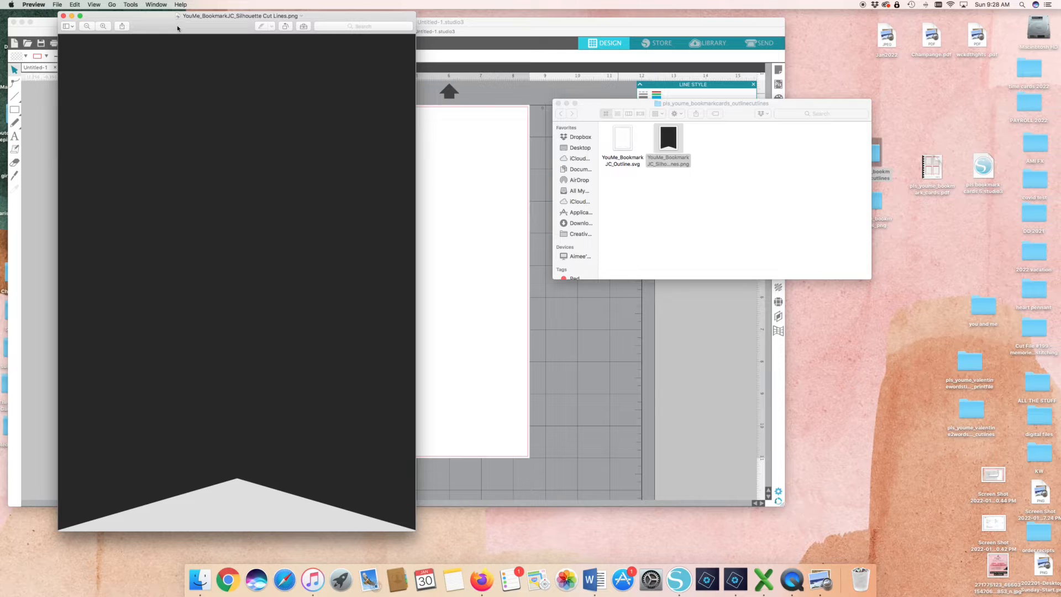
click(64, 16)
Place YouMe_BookmarkJC_Outline.svg and YouMe_BookmarkJC_Silhouette Cut Lines.png side by side on the upper part of the Silhouette Studio page
click(634, 191)
drag(623, 140, 367, 198)
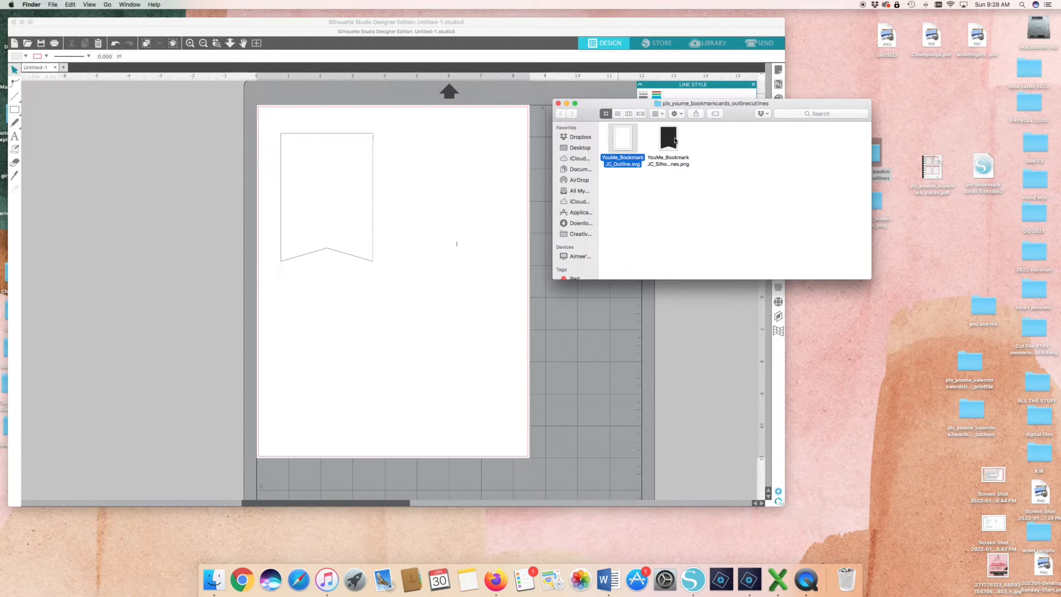
drag(668, 139, 459, 199)
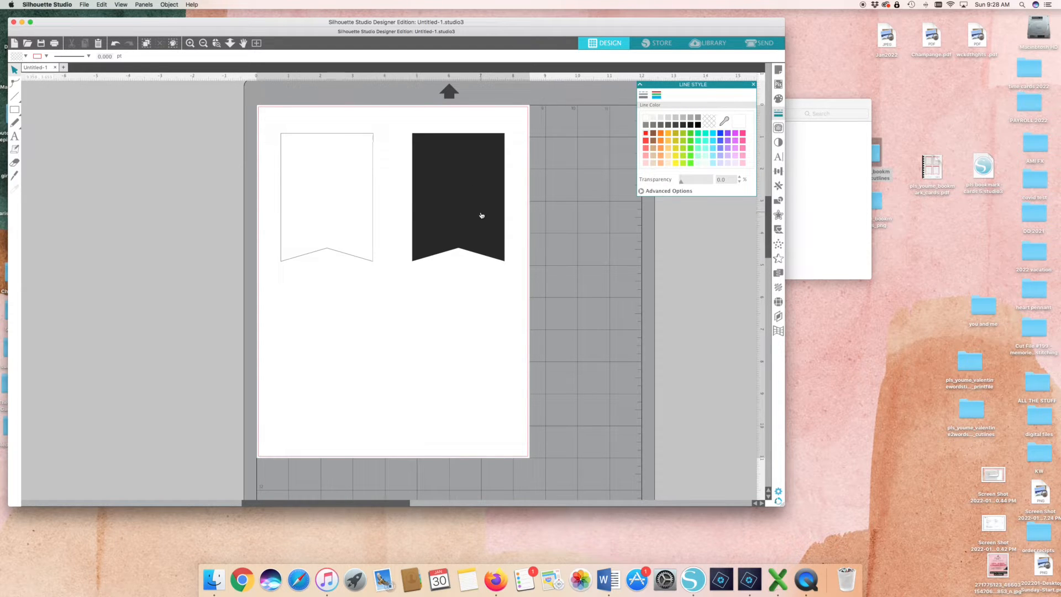
Move the SVG bookmark outline to the lower part of the page and delete it
click(371, 200)
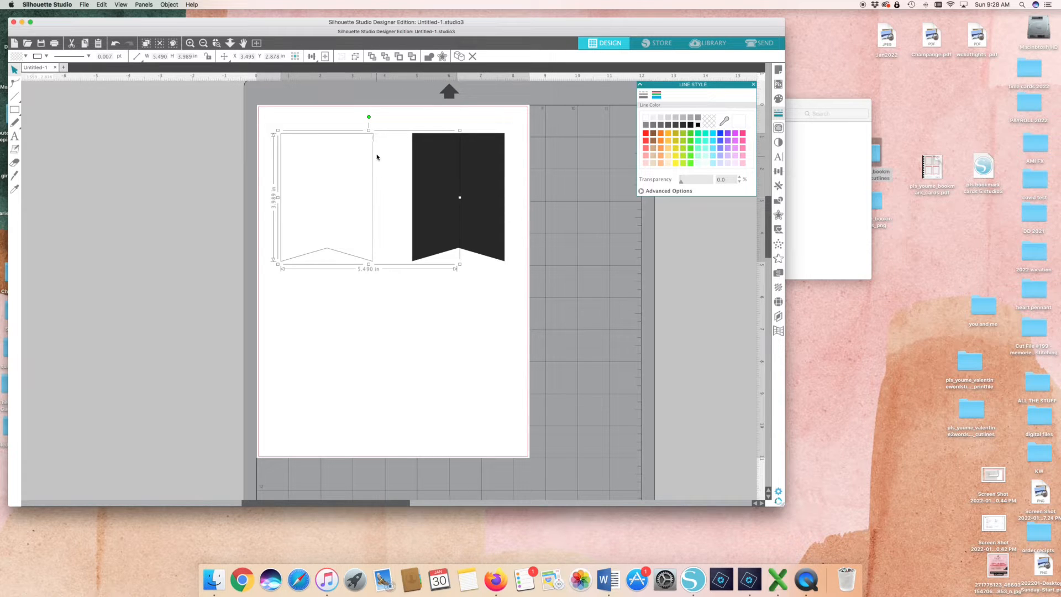
drag(373, 151, 392, 313)
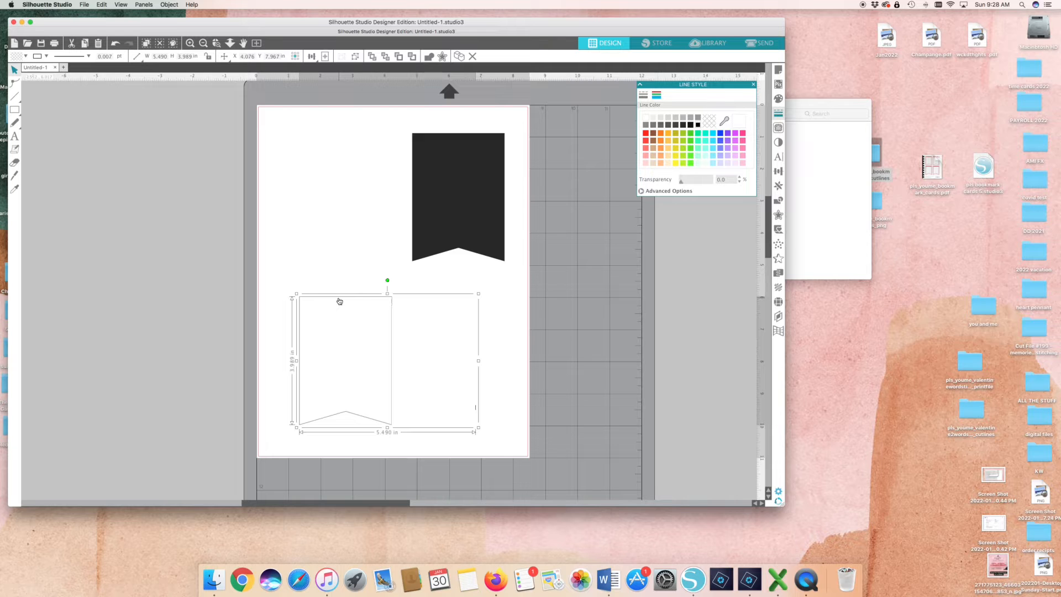
key(Delete)
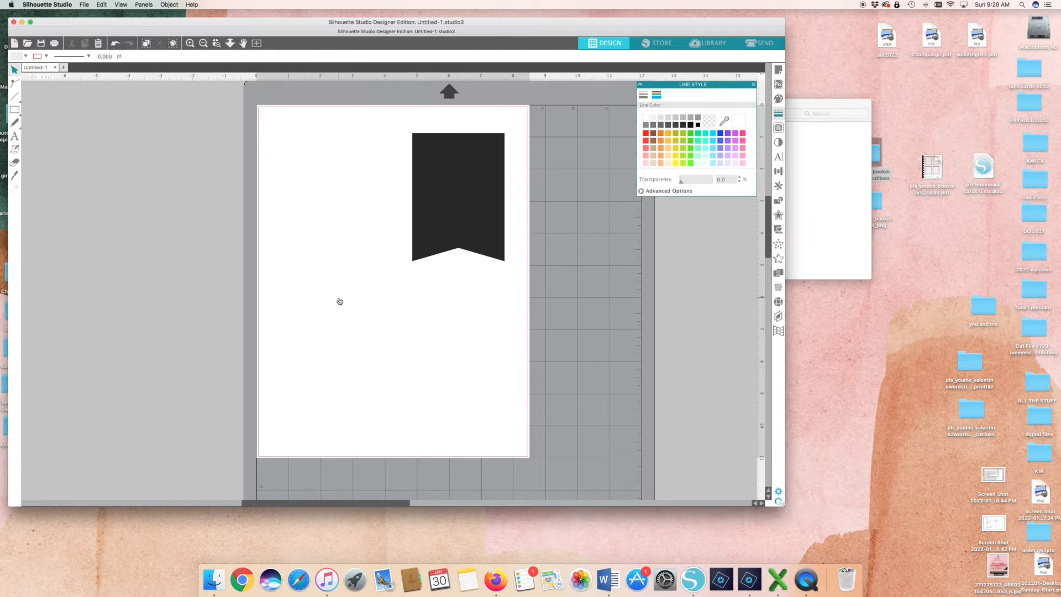
Center the black bookmark image on the page, select a trace area around it, and trace its outer edge
drag(477, 191, 419, 241)
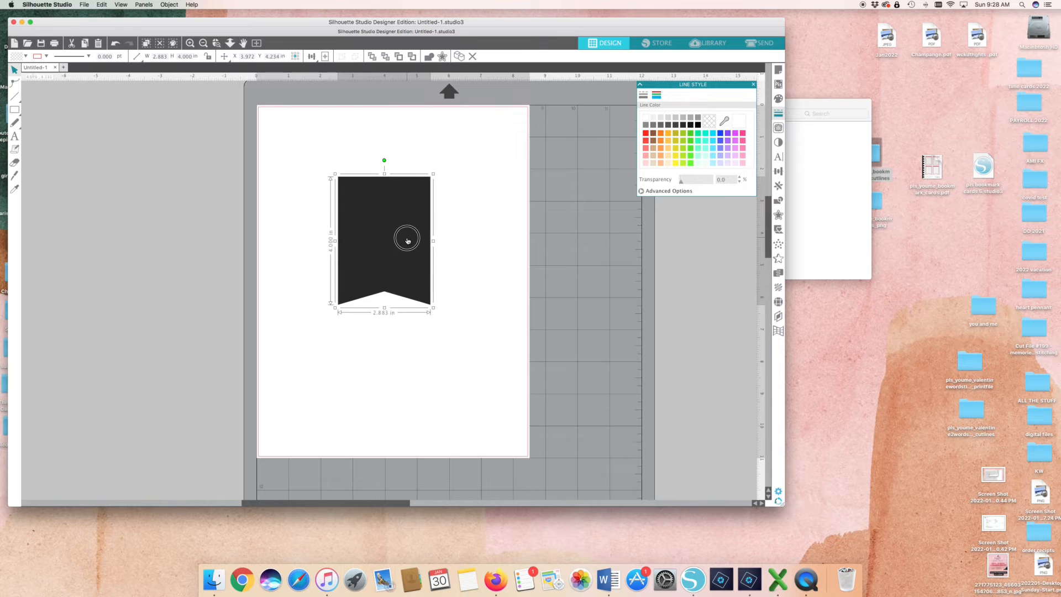
click(779, 131)
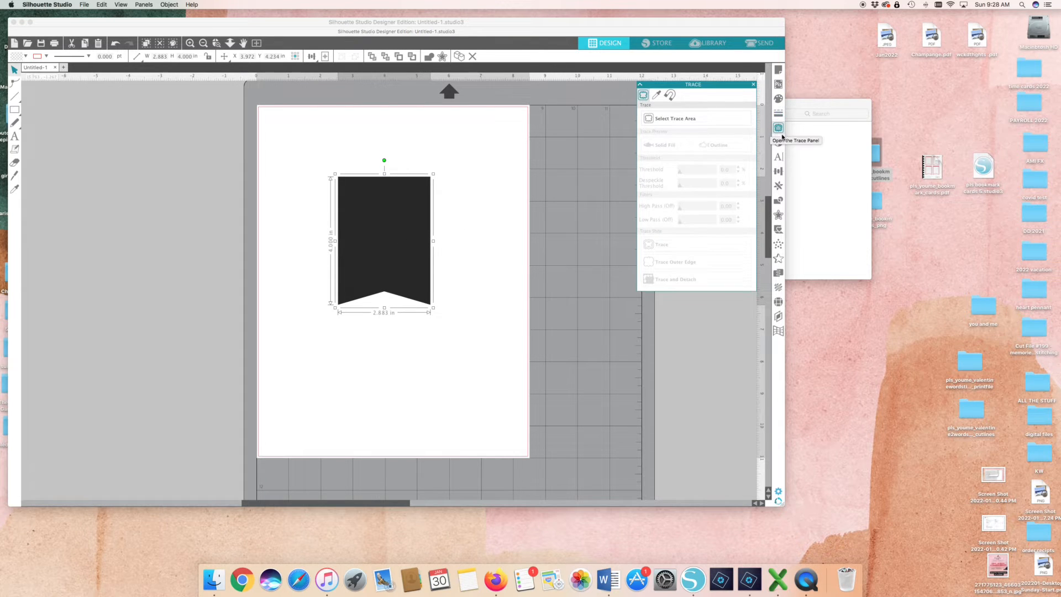
click(687, 119)
mouse_move(303, 152)
mouse_down()
mouse_move(445, 246)
mouse_move(465, 336)
mouse_up()
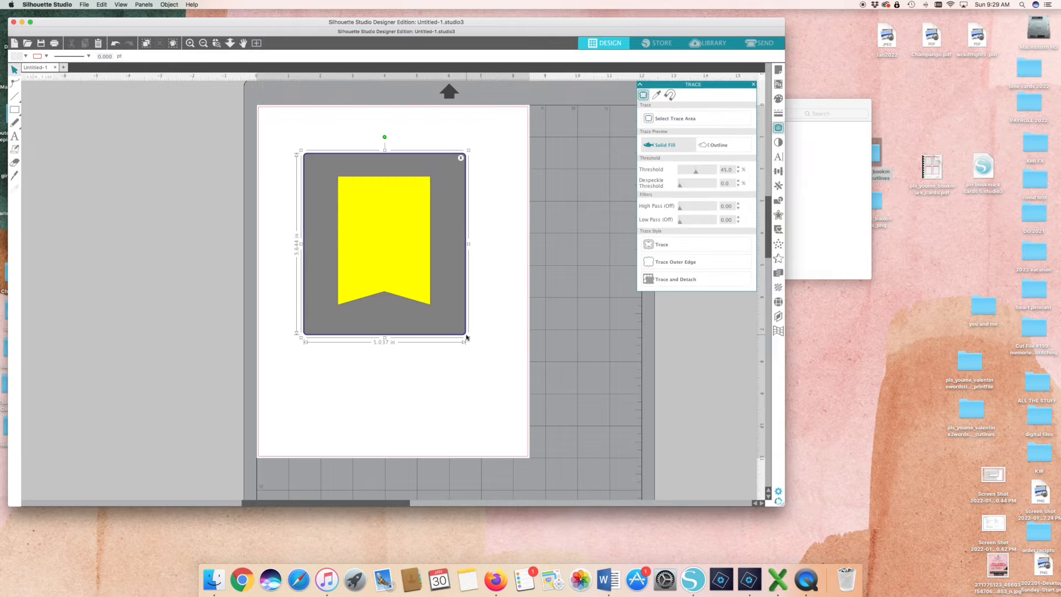
click(662, 263)
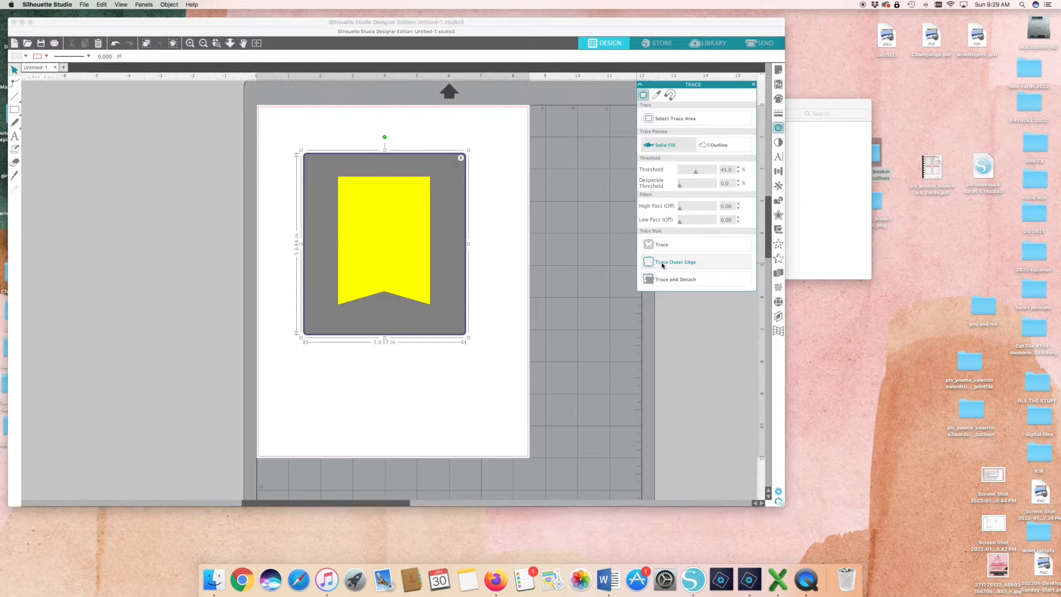
Move the black bookmark image off its traced outline and delete the image
drag(390, 228, 524, 240)
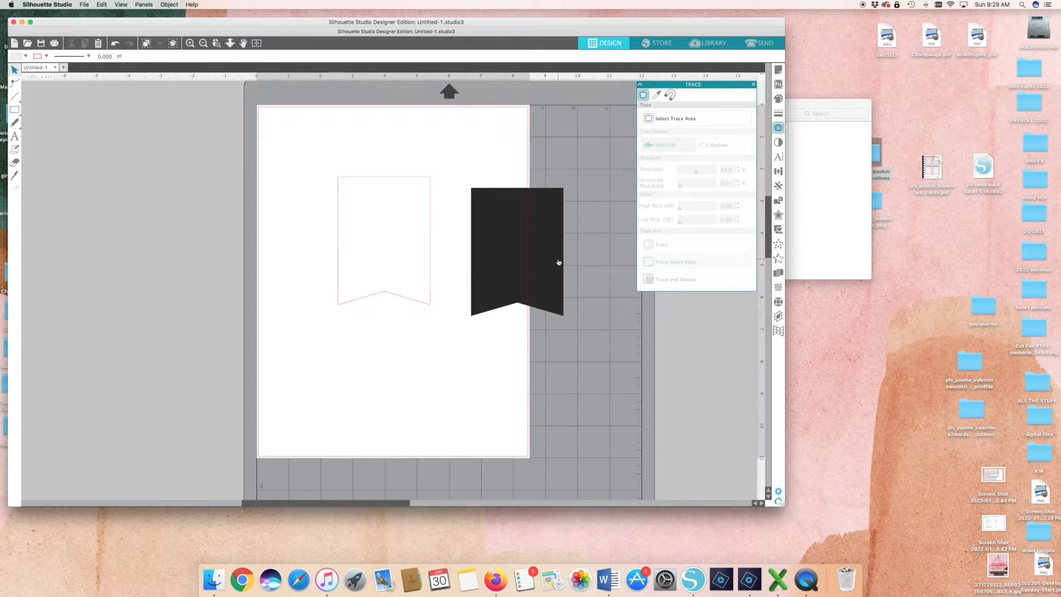
click(491, 263)
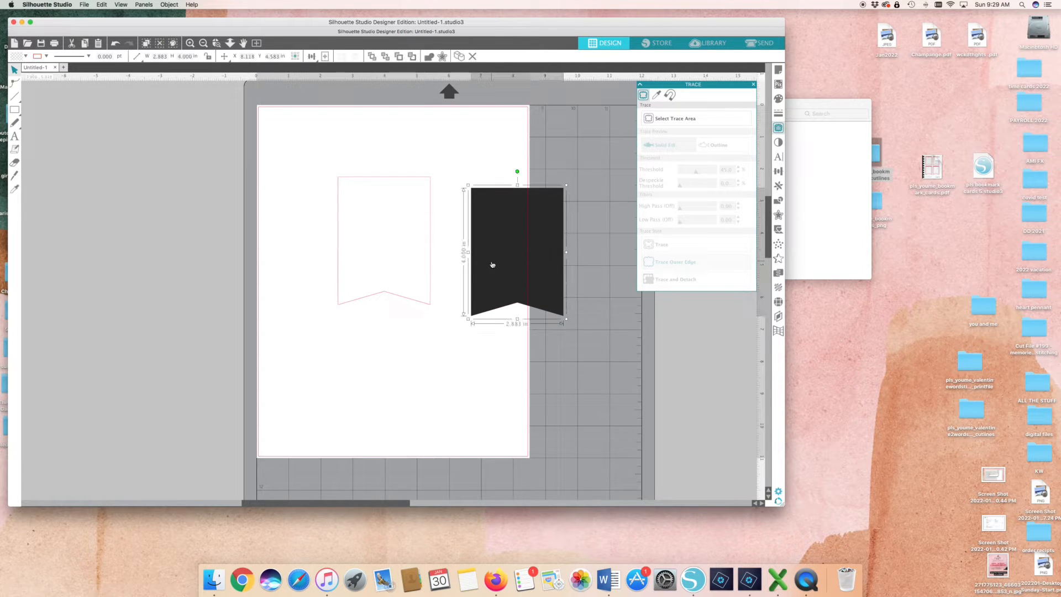
key(Delete)
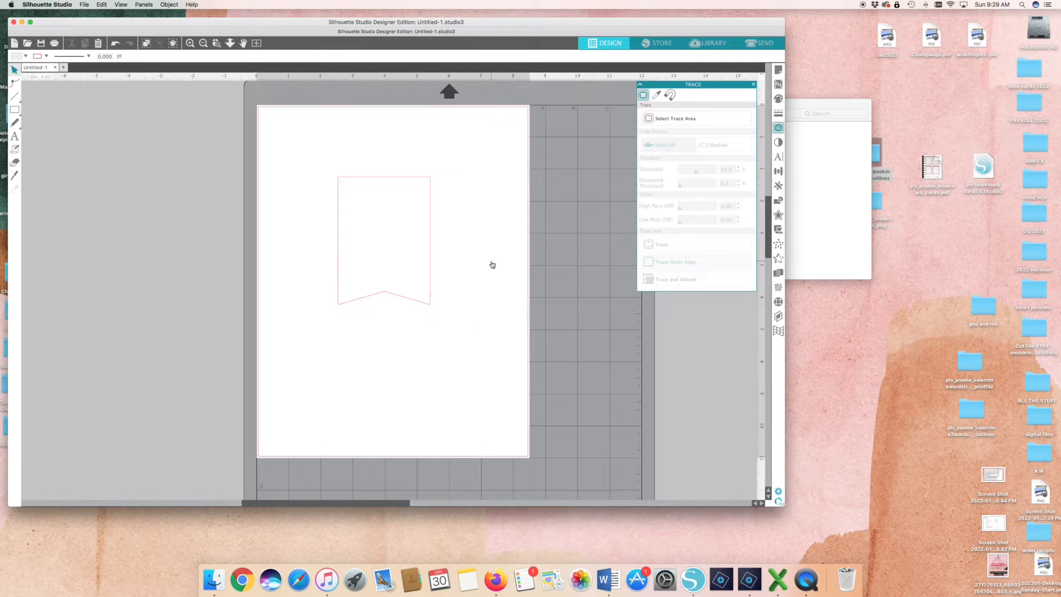
Move the traced bookmark outline to the page's upper-left corner and duplicate it five times
drag(429, 259, 361, 205)
click(361, 207)
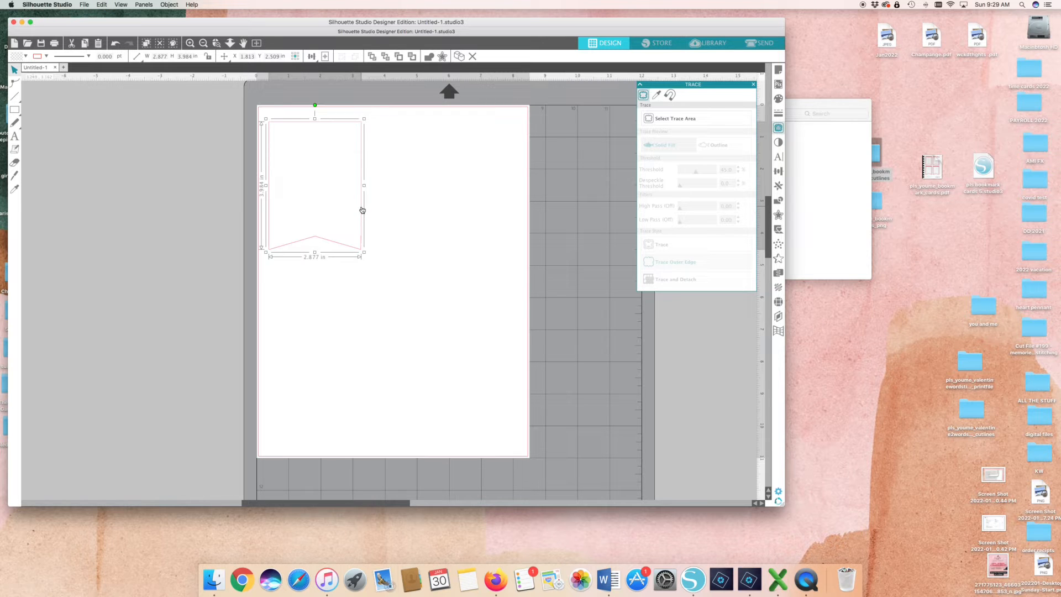
key(super+d)
key(super+d)
key(super+d)
key(super+d)
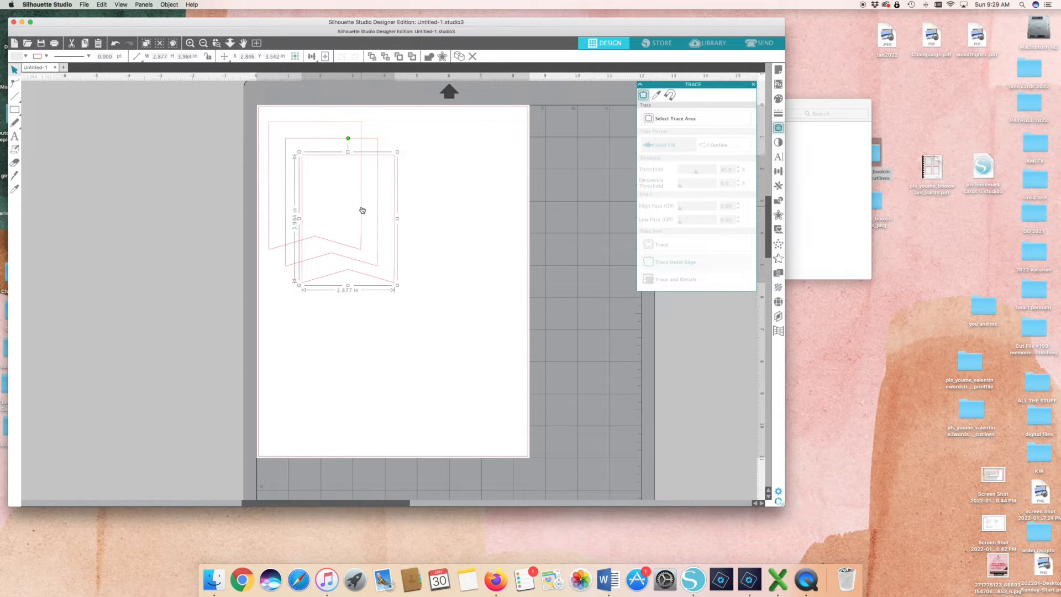
key(super+d)
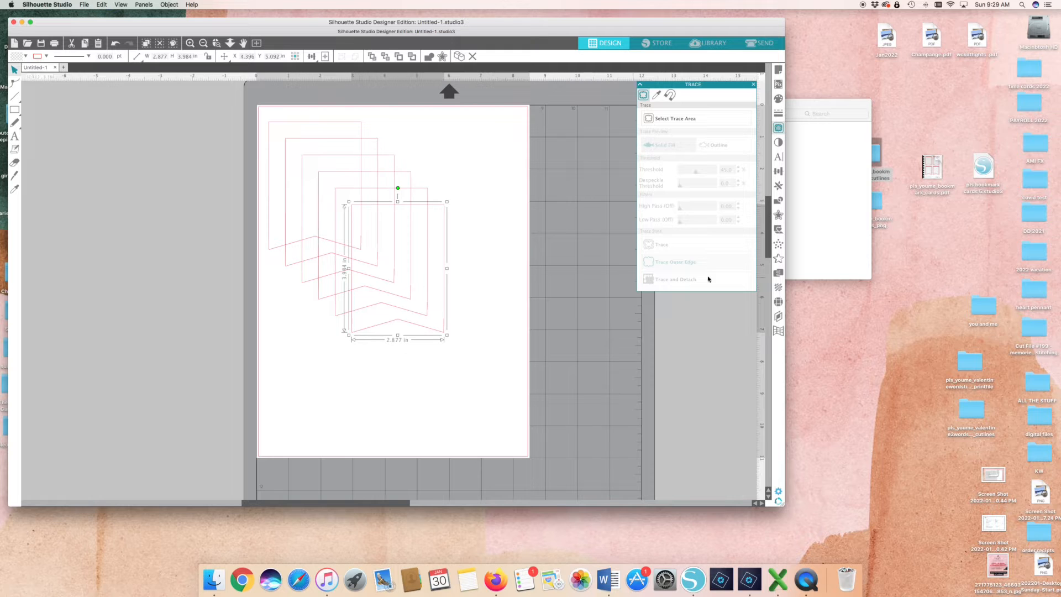
Close the cut lines folder, open the desktop folder pls_youme_bookmarkcards_png, and shift its window away from the page
click(834, 184)
click(558, 104)
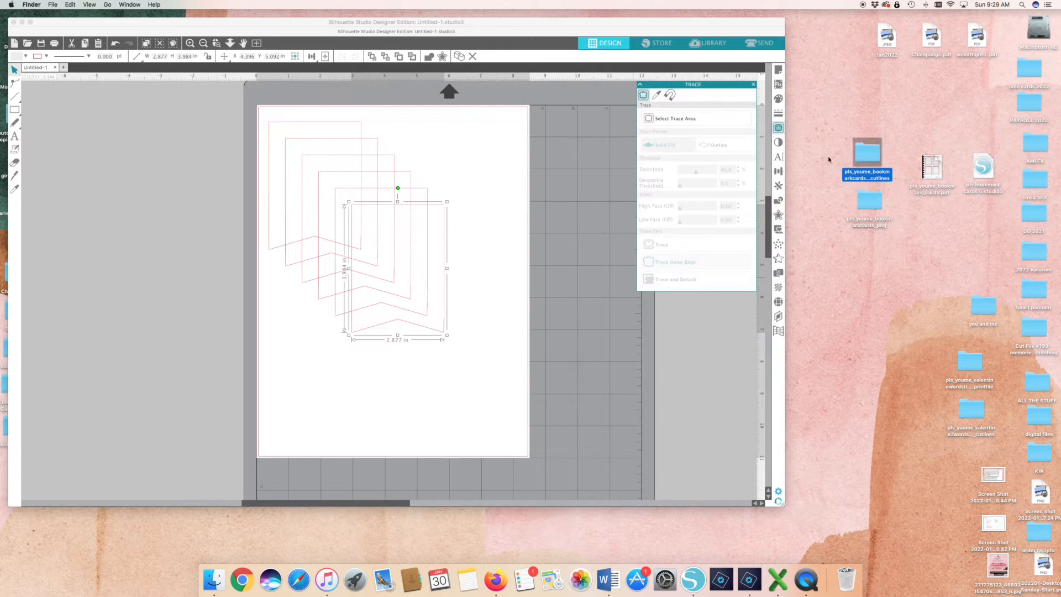
double_click(875, 204)
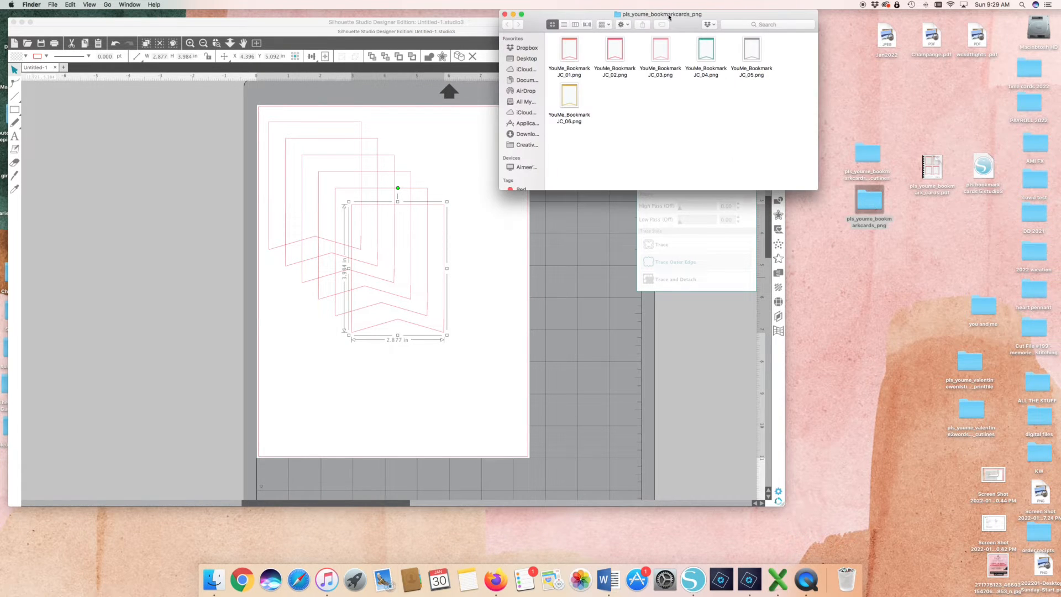
drag(698, 19, 730, 22)
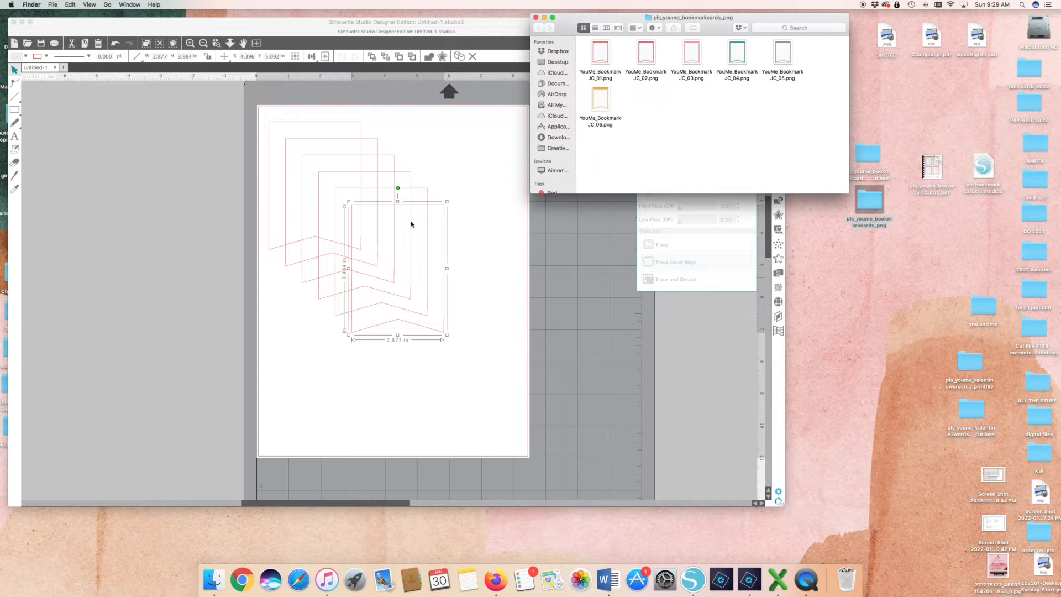
Spread the outline copies apart: two beside the page on the left, two at its right edge, and one in the lower page area
click(447, 254)
drag(446, 256, 183, 163)
drag(426, 248, 178, 322)
drag(410, 230, 606, 187)
drag(393, 223, 606, 346)
drag(376, 249, 418, 378)
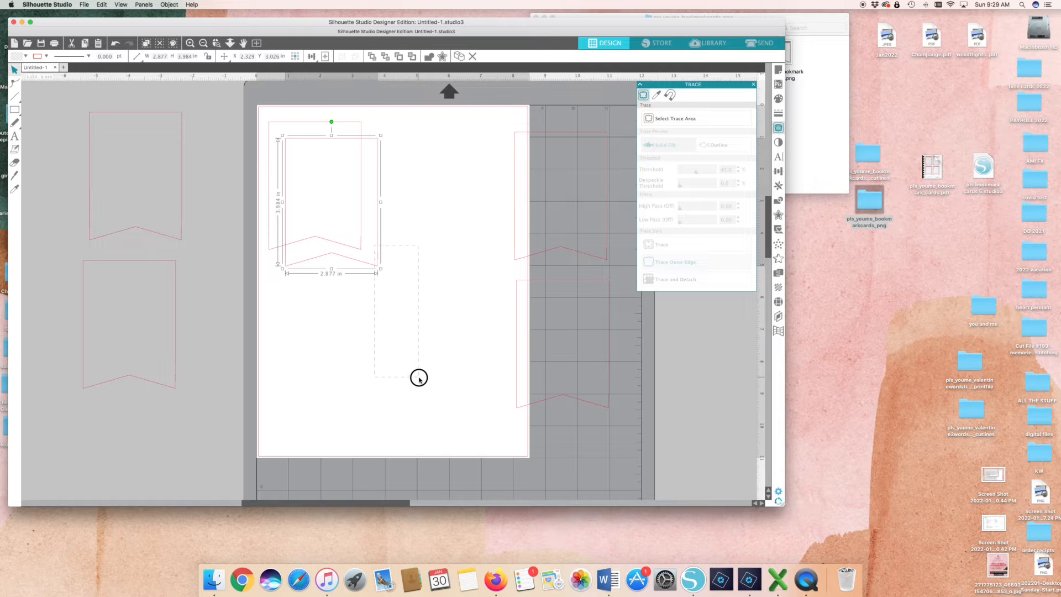
Move the remaining outline copy to the lower page area and fill the two upper-left outlines with YouMe_BookmarkJC_01.png and YouMe_BookmarkJC_02.png
drag(380, 244, 473, 379)
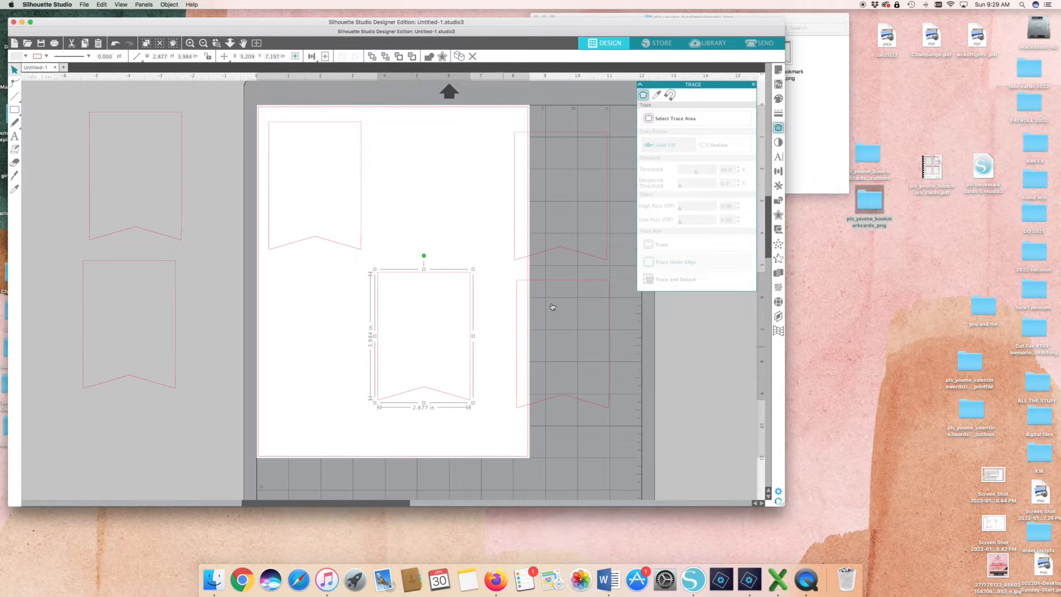
click(811, 45)
click(607, 54)
drag(606, 54, 148, 186)
drag(649, 76, 348, 184)
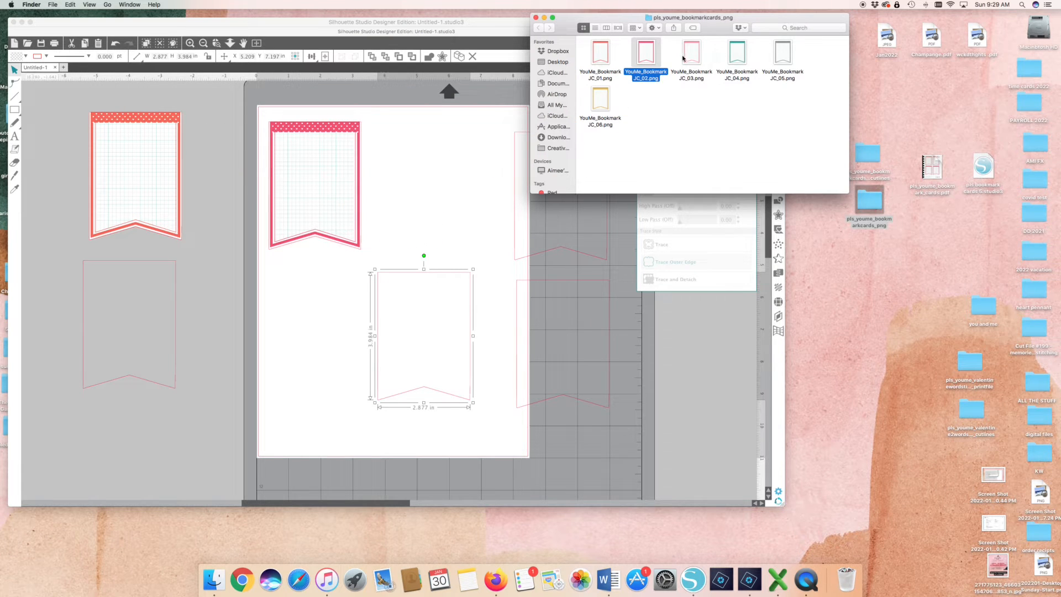
Fill the lower off-page outline with YouMe_BookmarkJC_03.png and the lower page outline with YouMe_BookmarkJC_04.png, nudging the teal bookmark slightly
drag(683, 58, 166, 315)
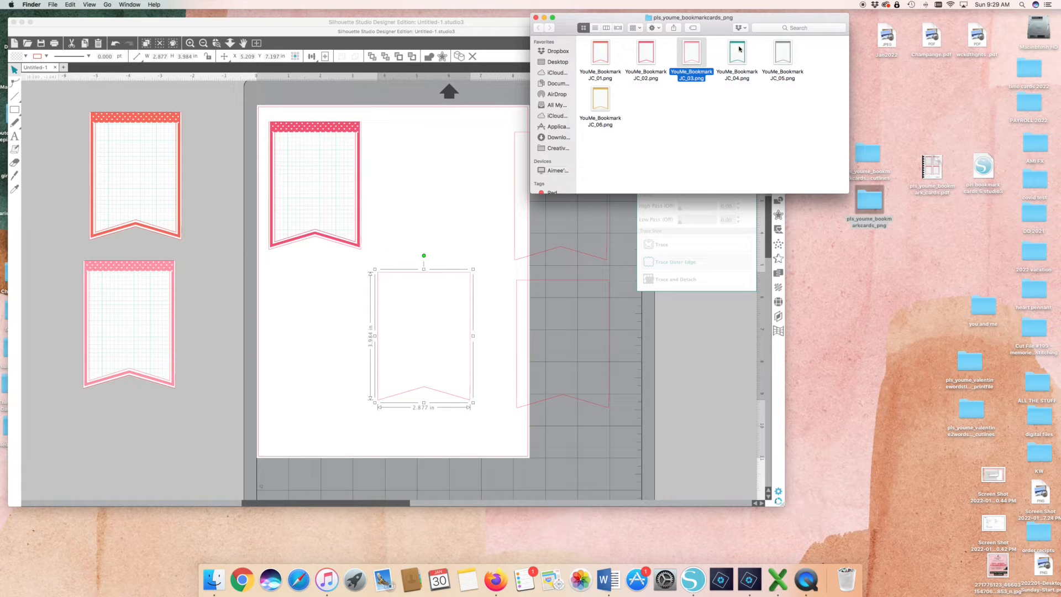
drag(739, 48, 441, 321)
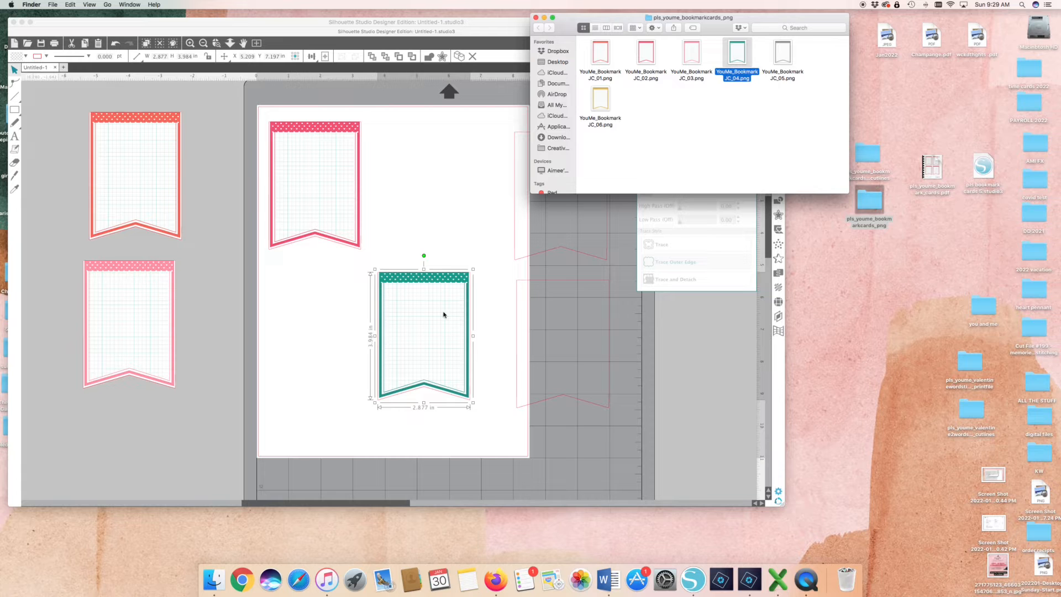
drag(435, 310, 432, 313)
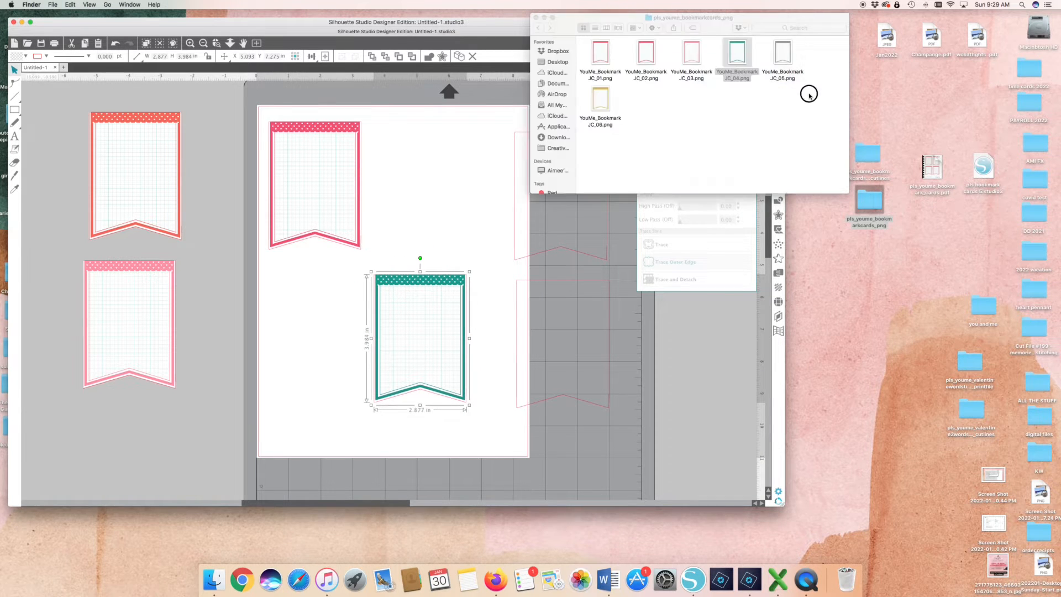
Fill the two outlines at the page's right edge with YouMe_BookmarkJC_05.png and YouMe_BookmarkJC_06.png, and close the folder window
click(808, 95)
drag(787, 55, 566, 231)
drag(608, 105, 572, 354)
click(535, 17)
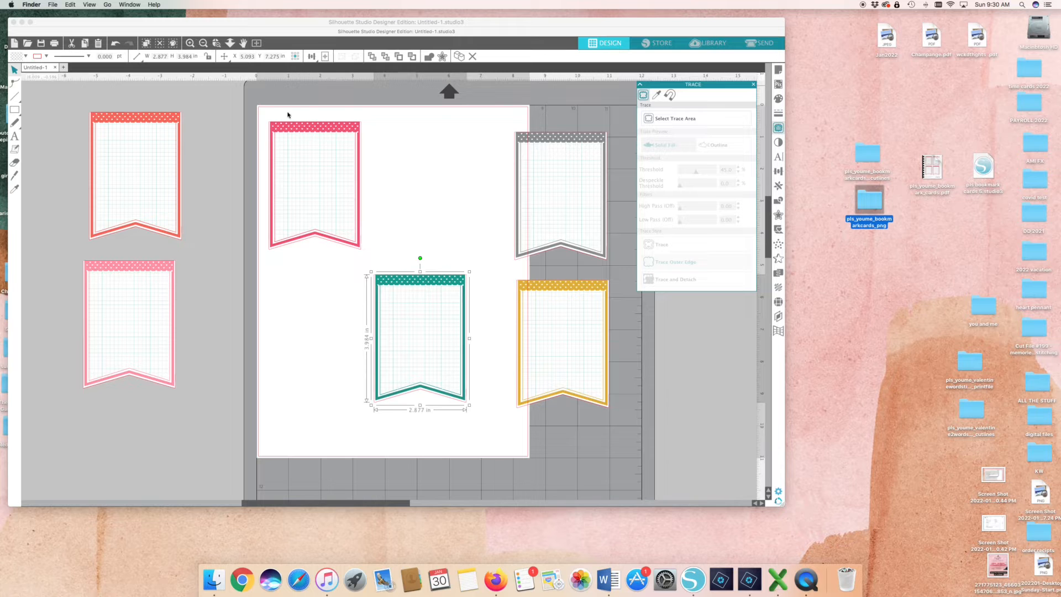
Examine the crimson bookmark's fit inside its cut line and shift the bookmark slightly to the right as a test
click(191, 43)
click(190, 43)
scroll(195, 87, up, 2)
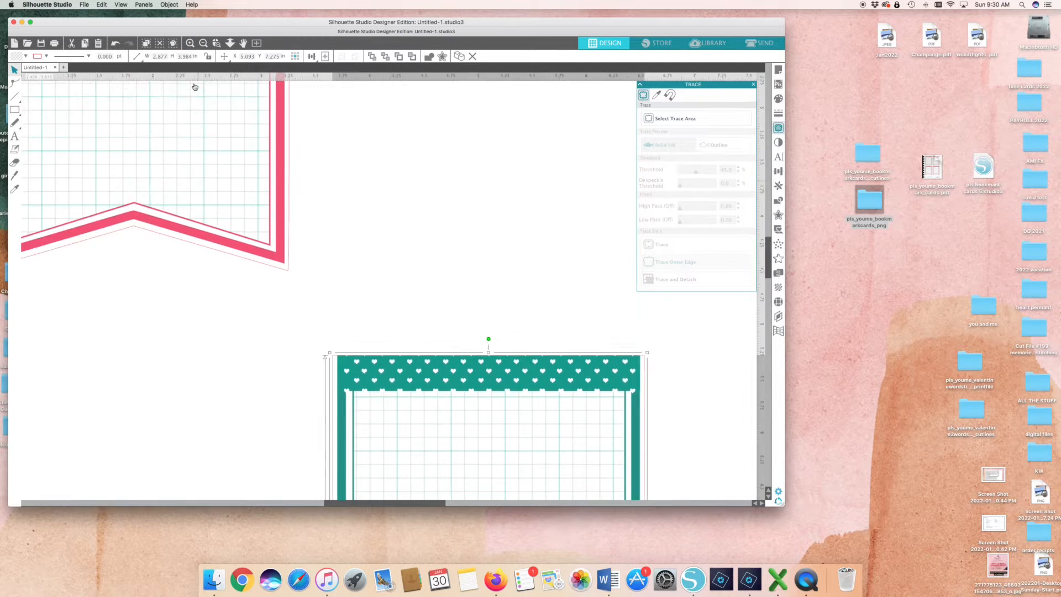
scroll(195, 87, up, 5)
scroll(195, 86, left, 3)
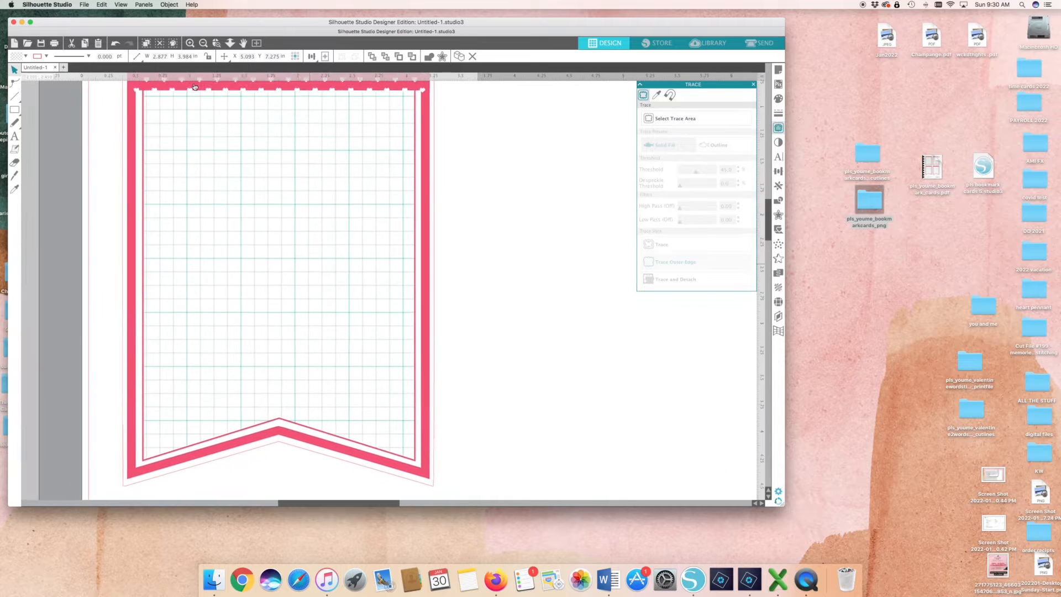
scroll(195, 87, up, 3)
scroll(195, 86, left, 2)
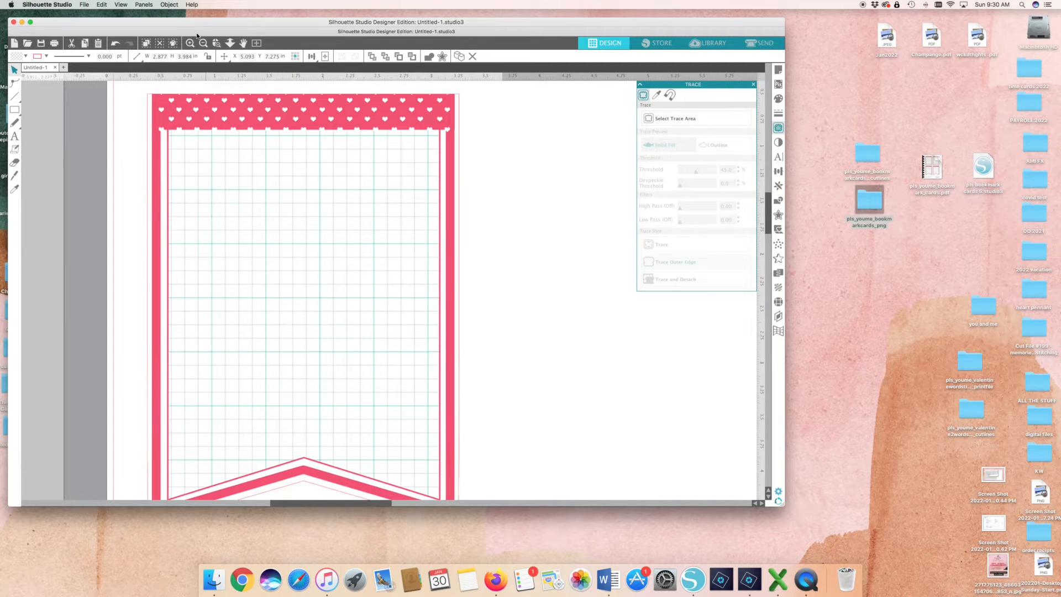
drag(194, 113, 261, 114)
click(204, 108)
scroll(204, 108, down, 1)
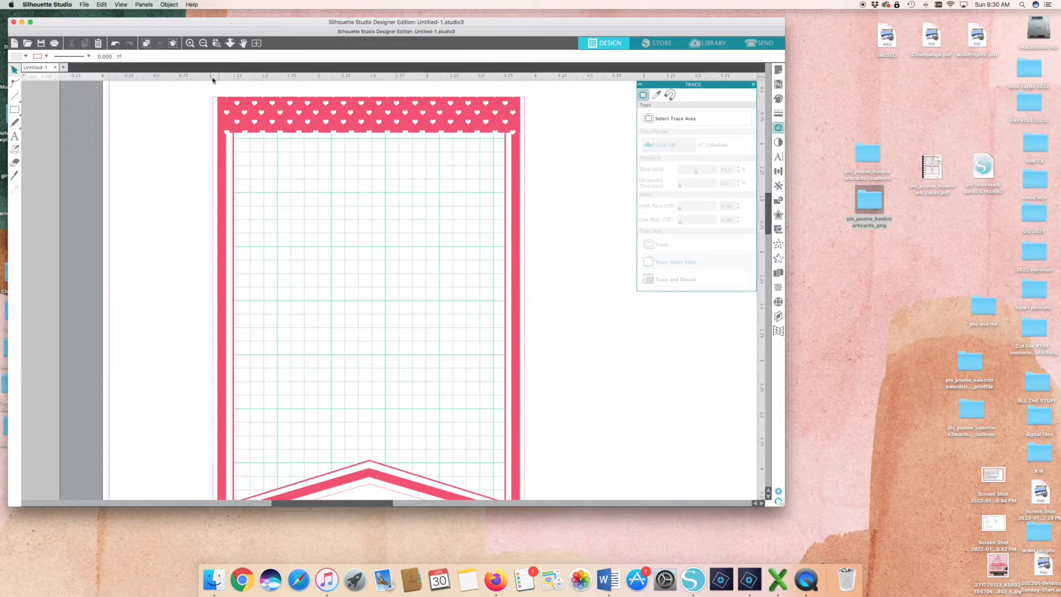
click(203, 43)
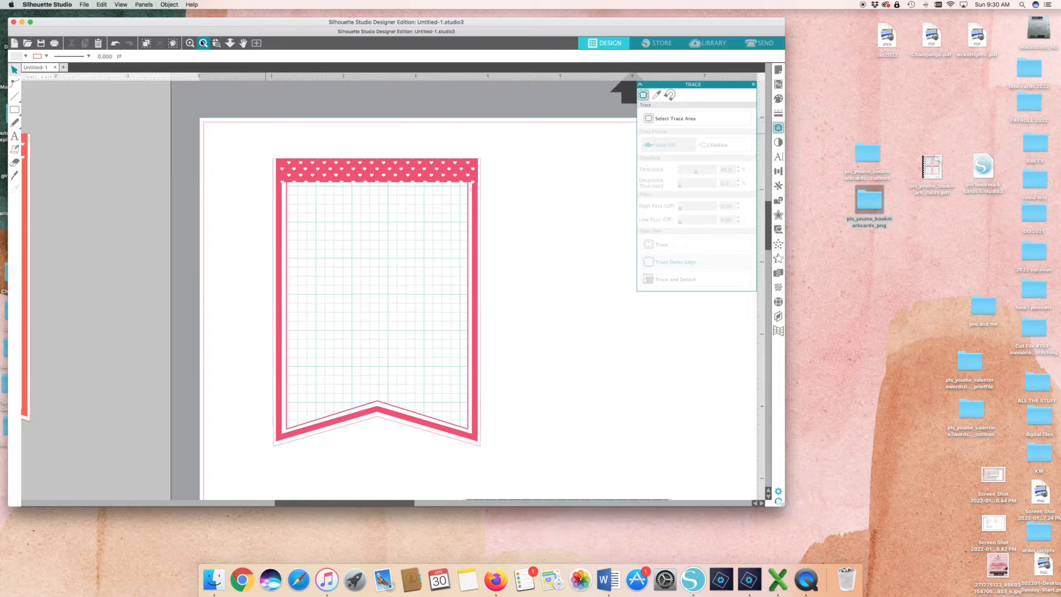
Check which grouping options are available for the crimson bookmark
click(292, 158)
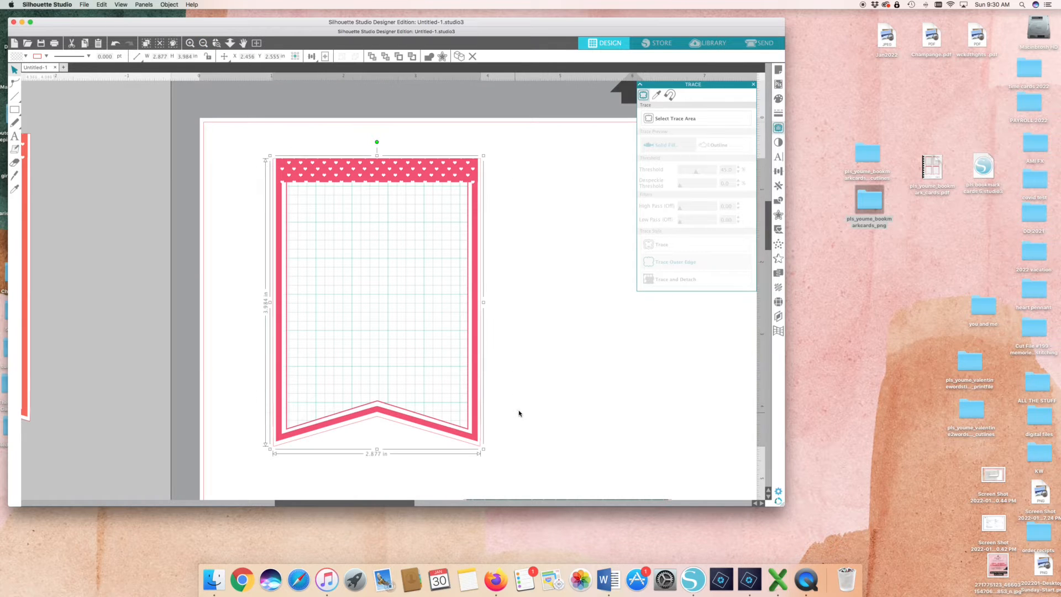
click(170, 4)
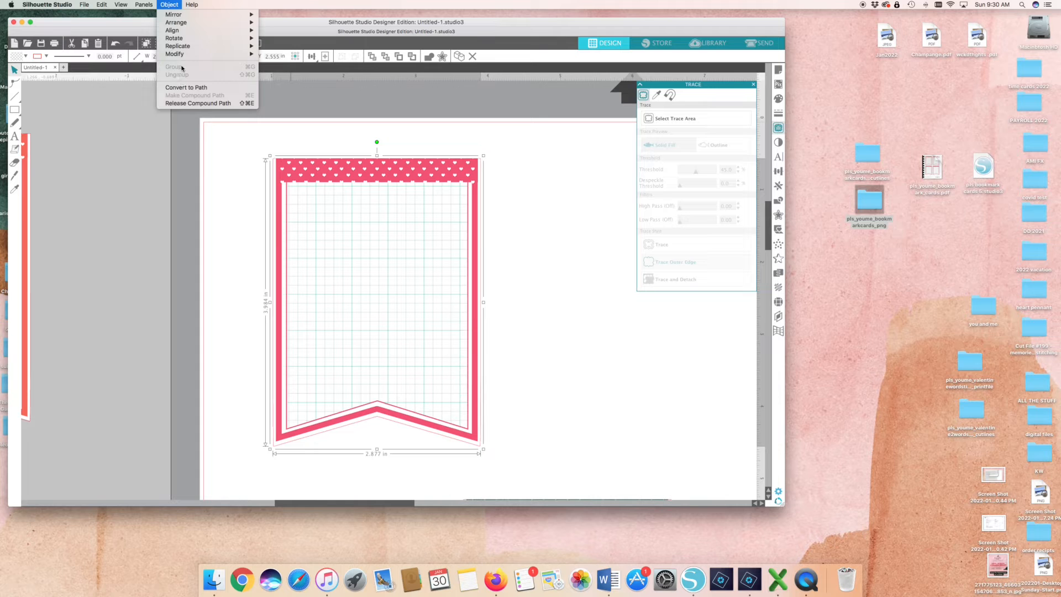
click(239, 153)
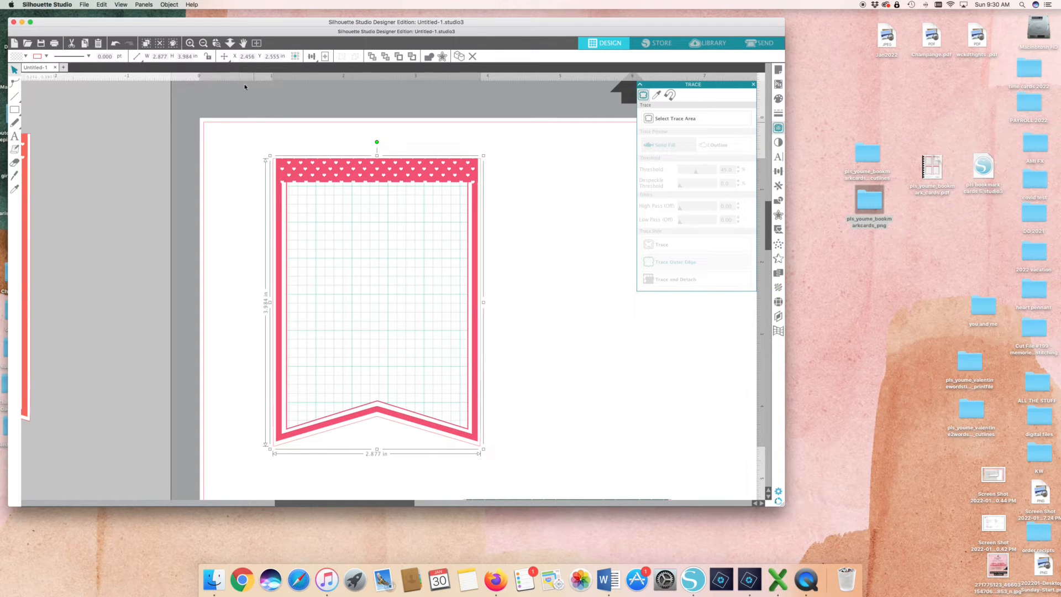
Move the crimson, teal, grey and yellow bookmarks off the page to join the two bookmarks on its left
click(203, 43)
click(203, 44)
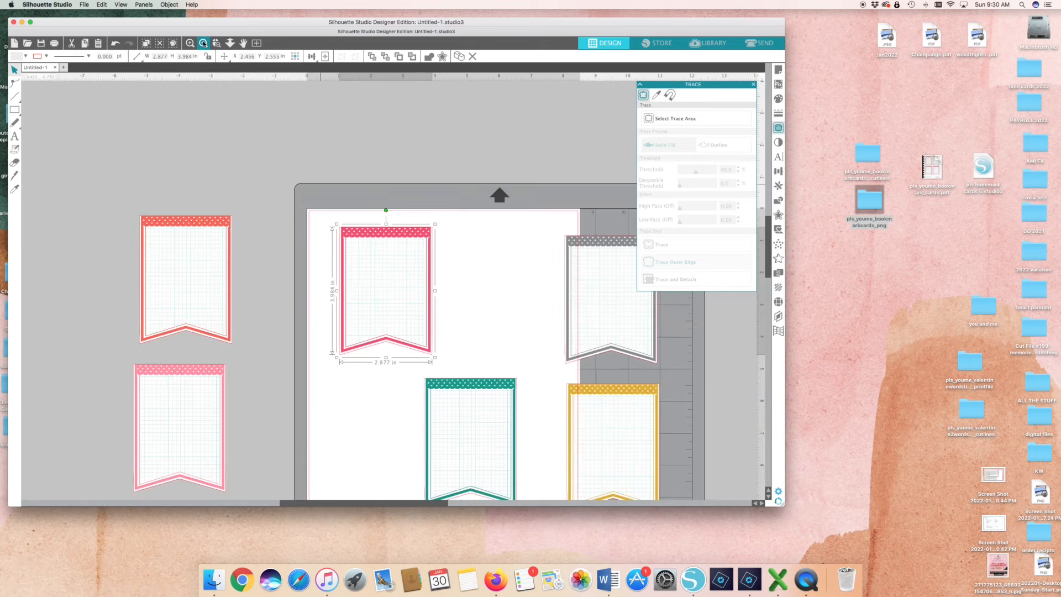
click(204, 43)
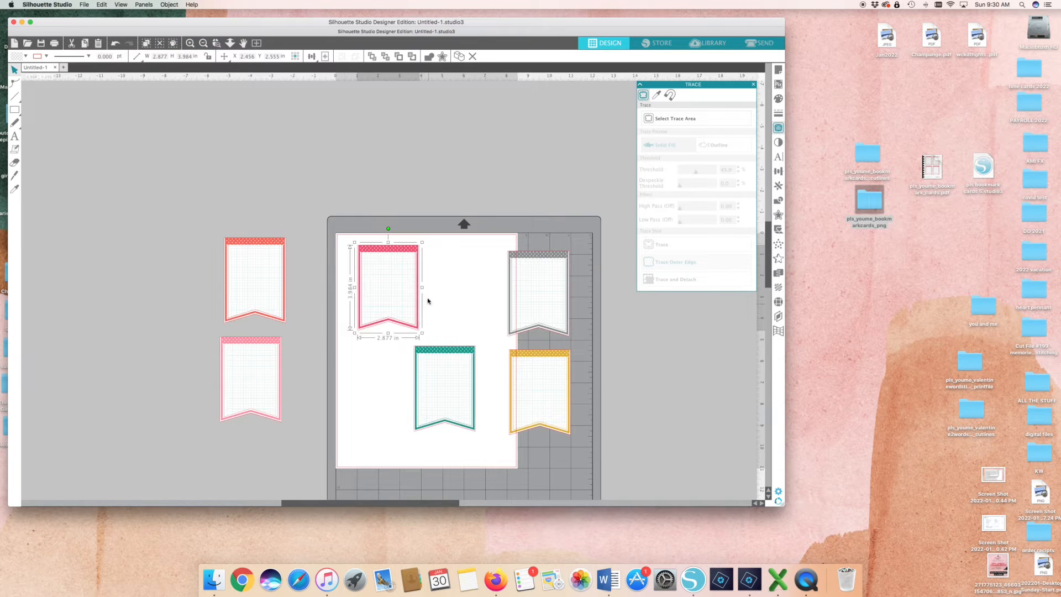
scroll(403, 277, down, 2)
scroll(403, 276, right, 1)
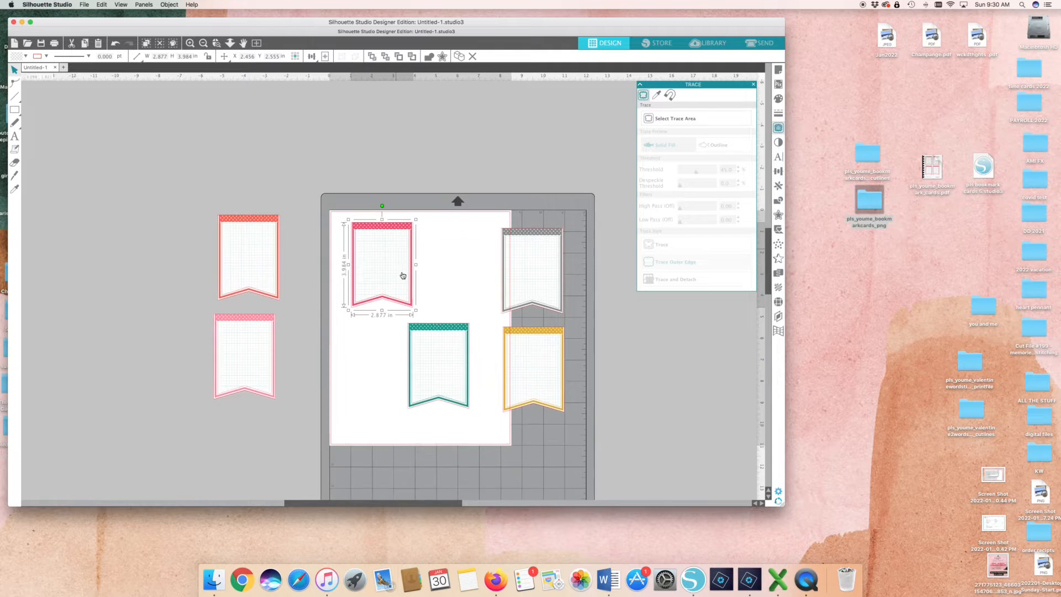
drag(399, 275, 200, 265)
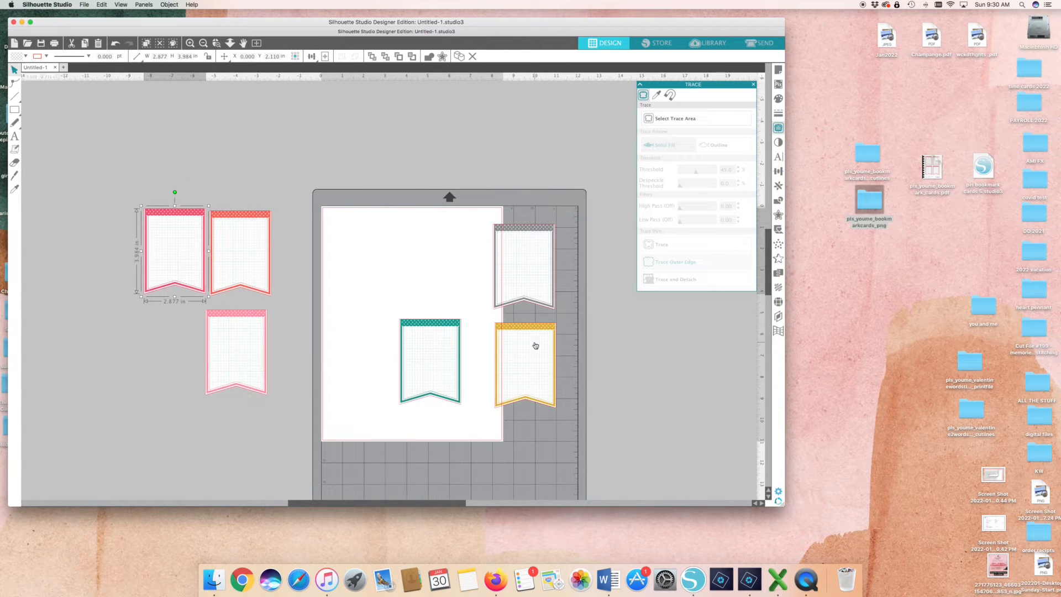
drag(441, 337, 181, 325)
drag(357, 196, 194, 149)
drag(525, 346, 268, 140)
click(336, 234)
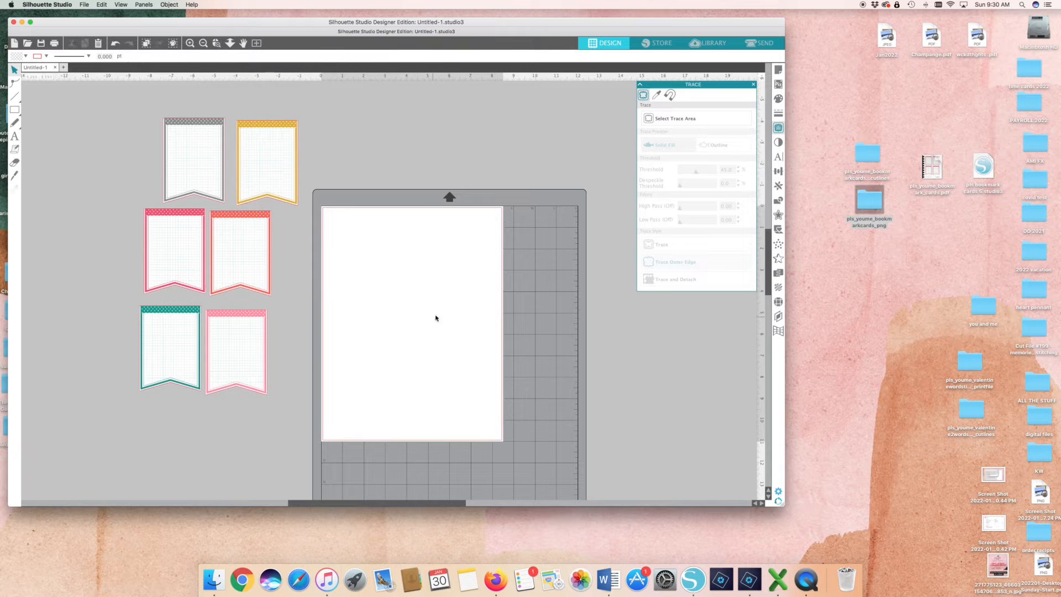
Turn on Type 1 (CAMEO, Portrait, Curio) registration marks for the page
click(190, 44)
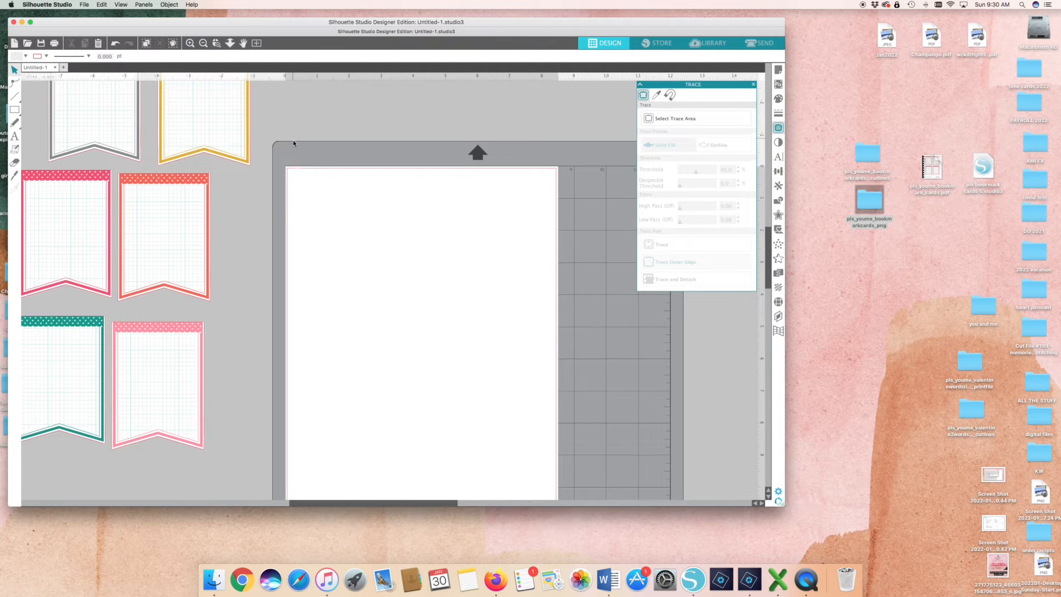
scroll(293, 141, down, 5)
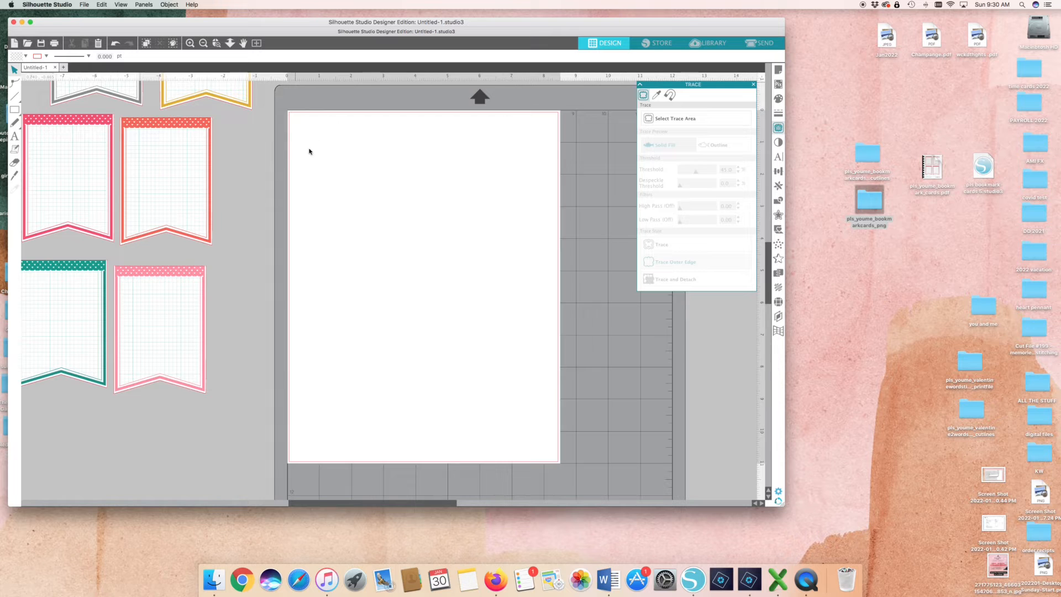
click(777, 71)
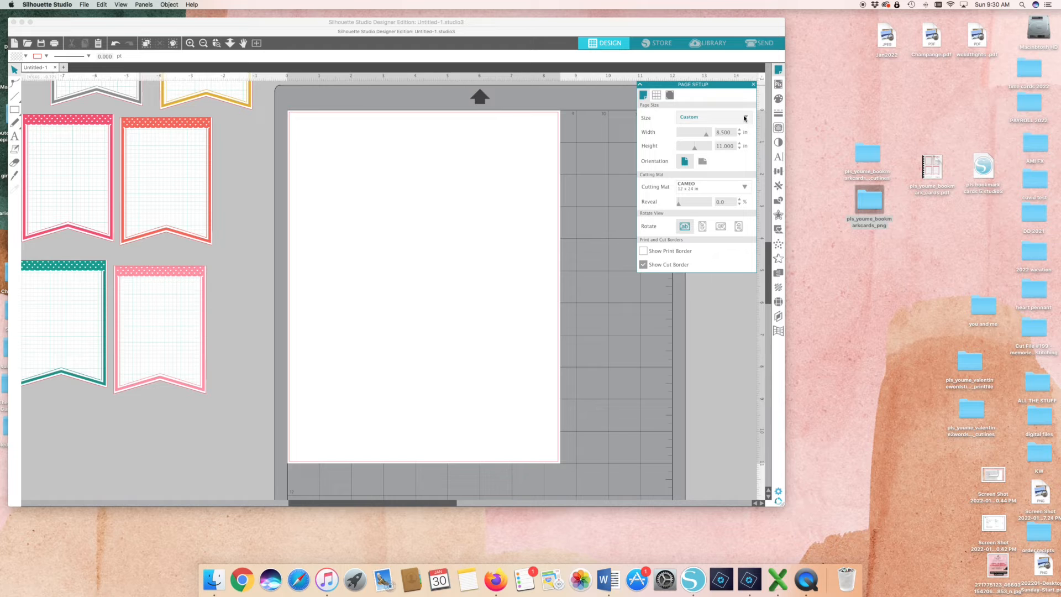
click(670, 95)
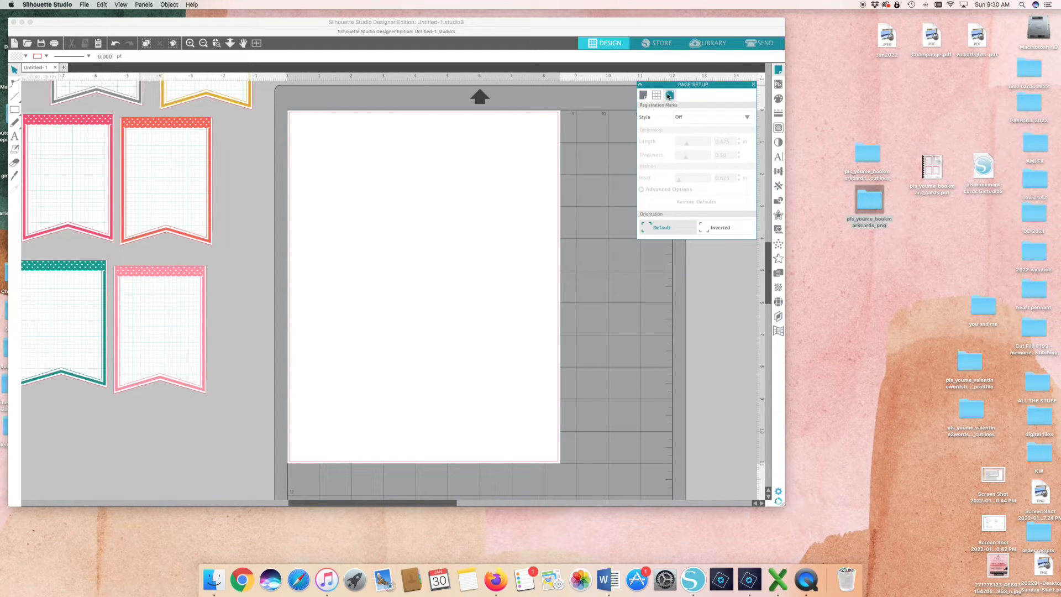
click(732, 116)
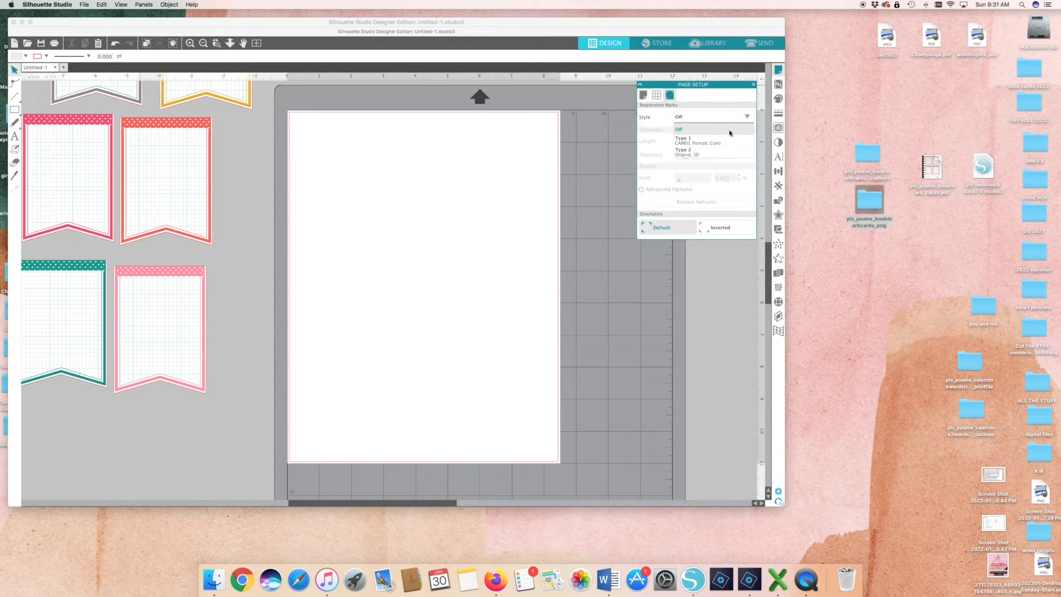
click(686, 141)
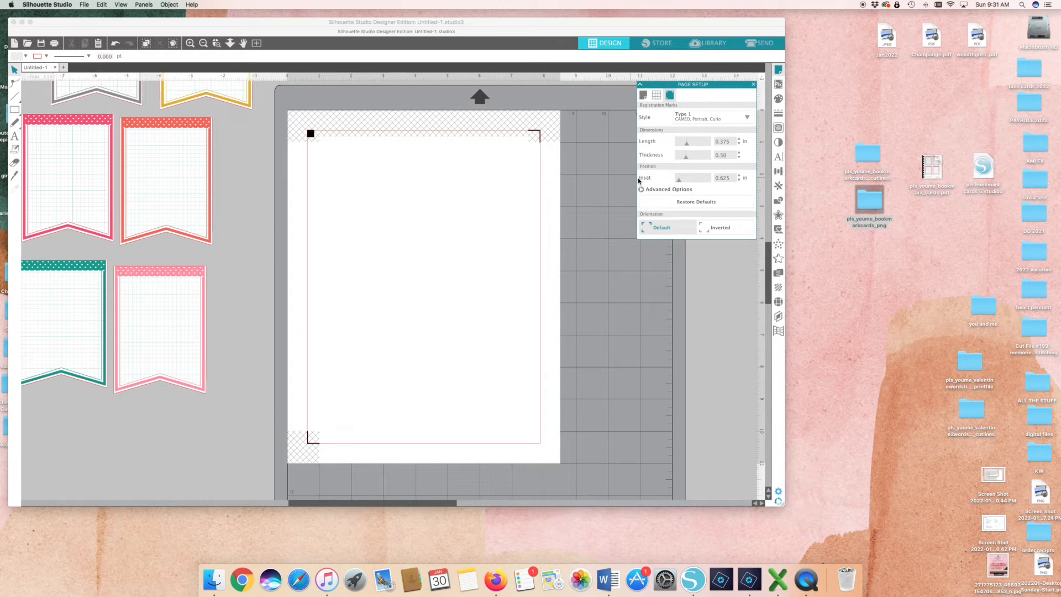
Set the registration mark inset to 0.394 in and the length to 0.250 in
click(739, 180)
click(739, 180)
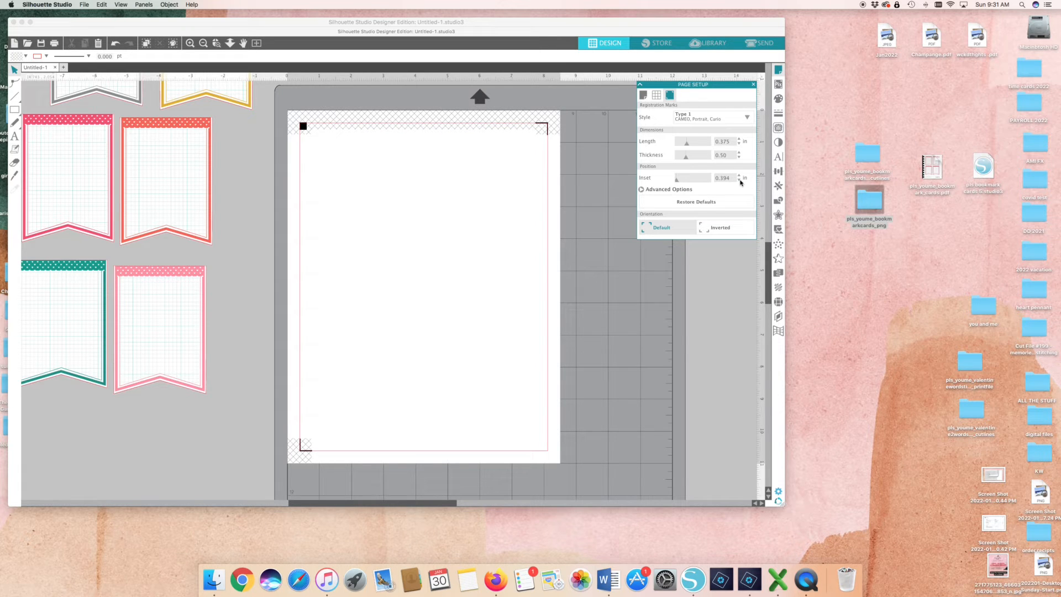
click(740, 145)
Arrange the orange-red and crimson bookmarks in the page's left column, light pink and teal in the right, and yellow beside the page
drag(187, 190, 369, 204)
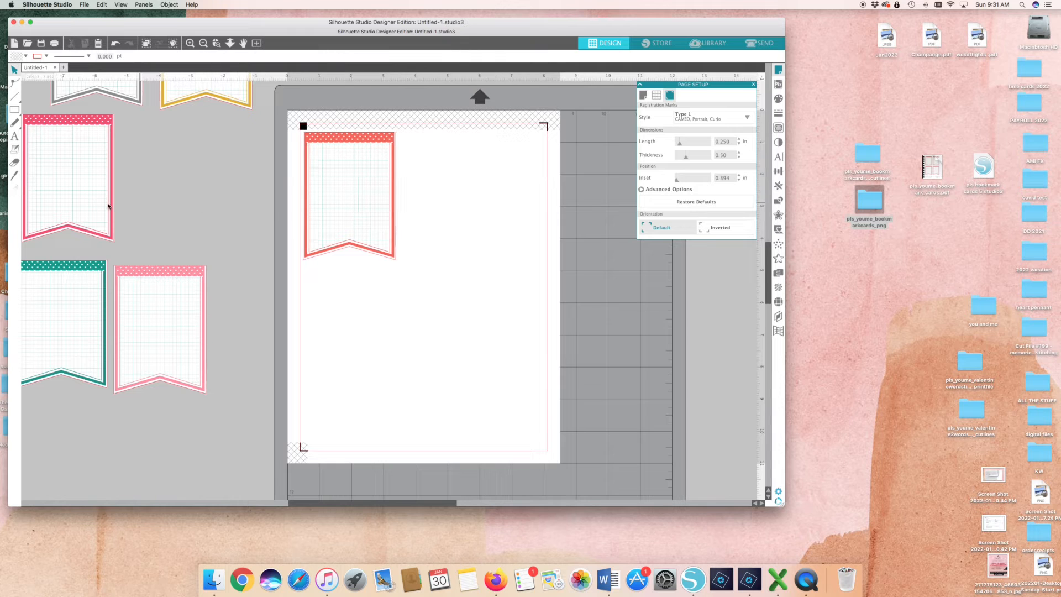
drag(83, 204, 362, 370)
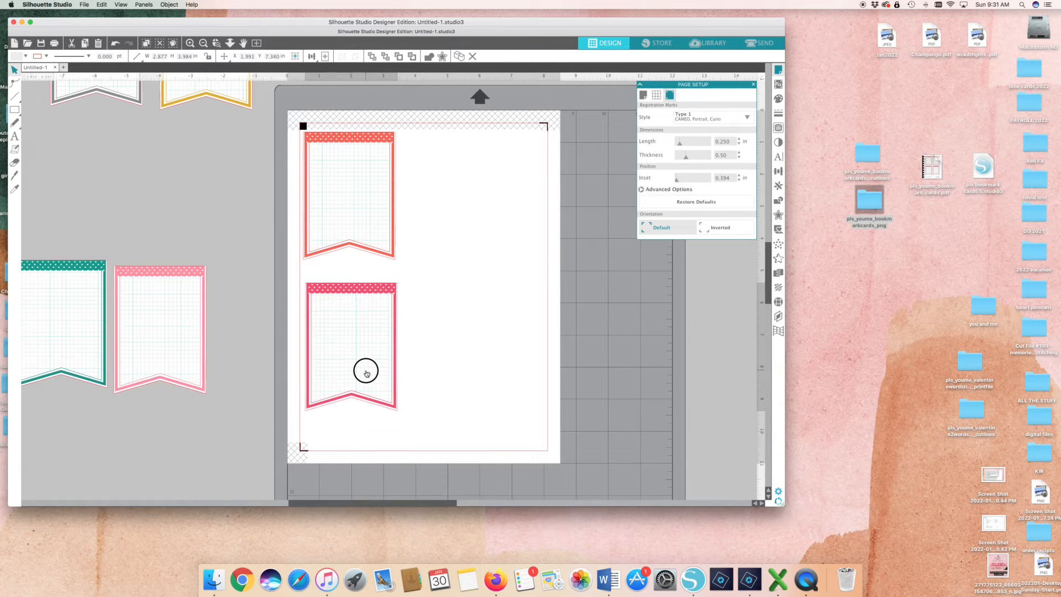
click(234, 360)
drag(171, 339, 495, 218)
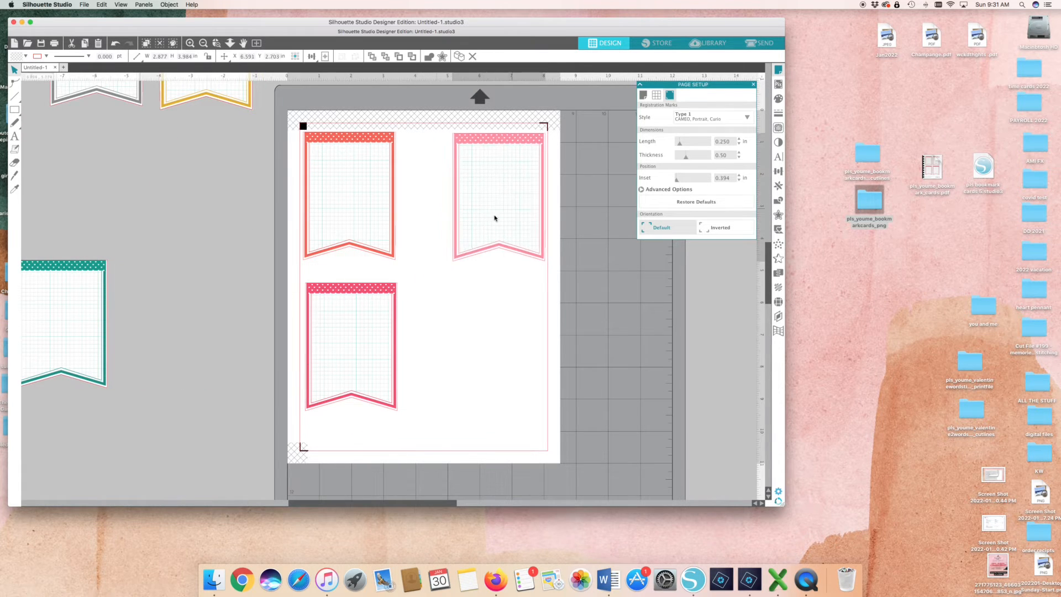
drag(79, 327, 492, 348)
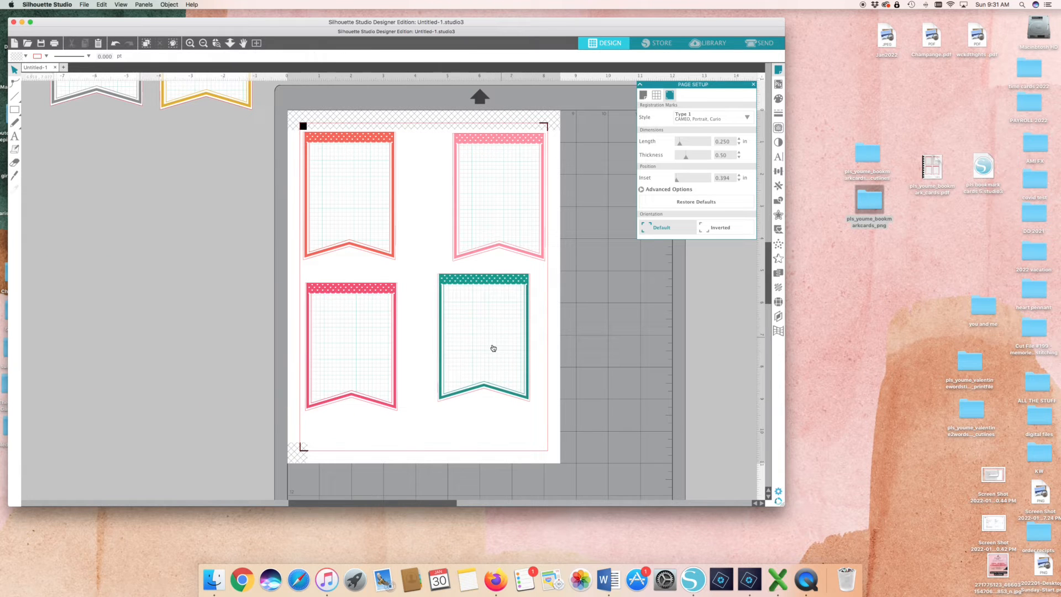
drag(223, 96, 628, 394)
Rotate the light pink bookmark by 90° clockwise
click(534, 223)
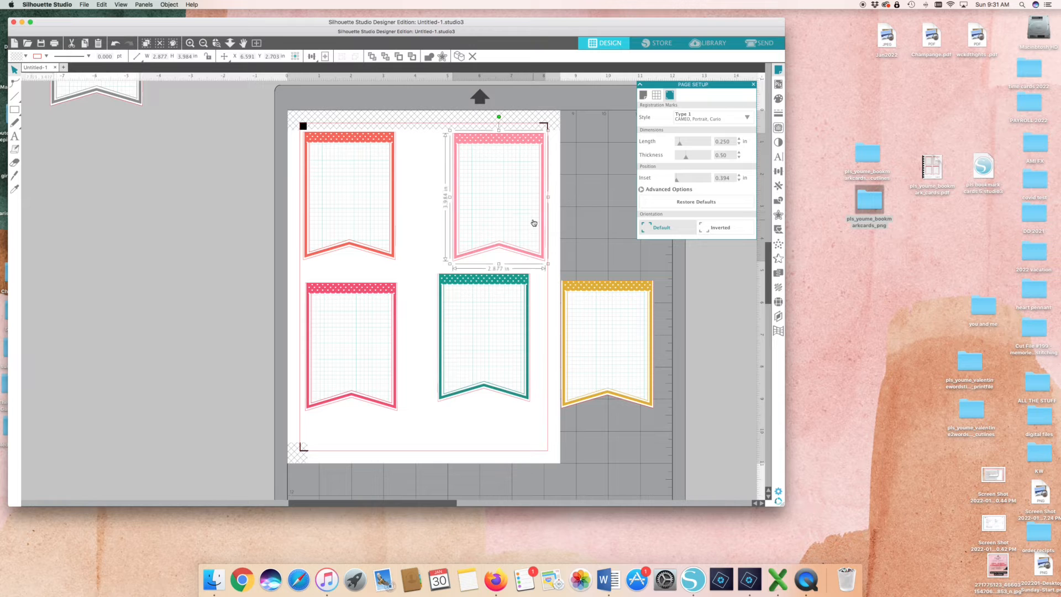
click(170, 5)
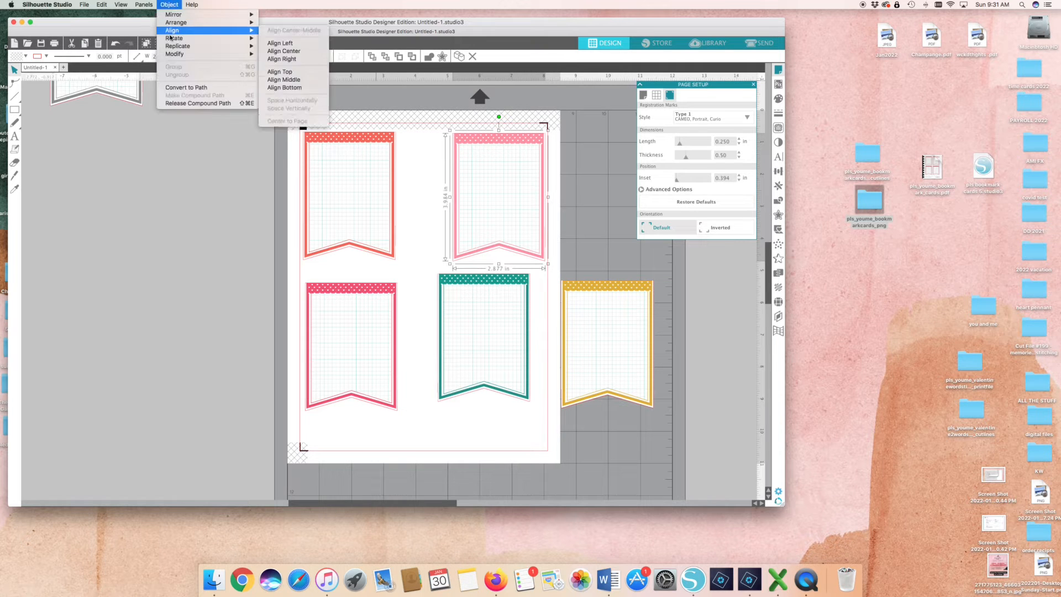
mouse_move(171, 38)
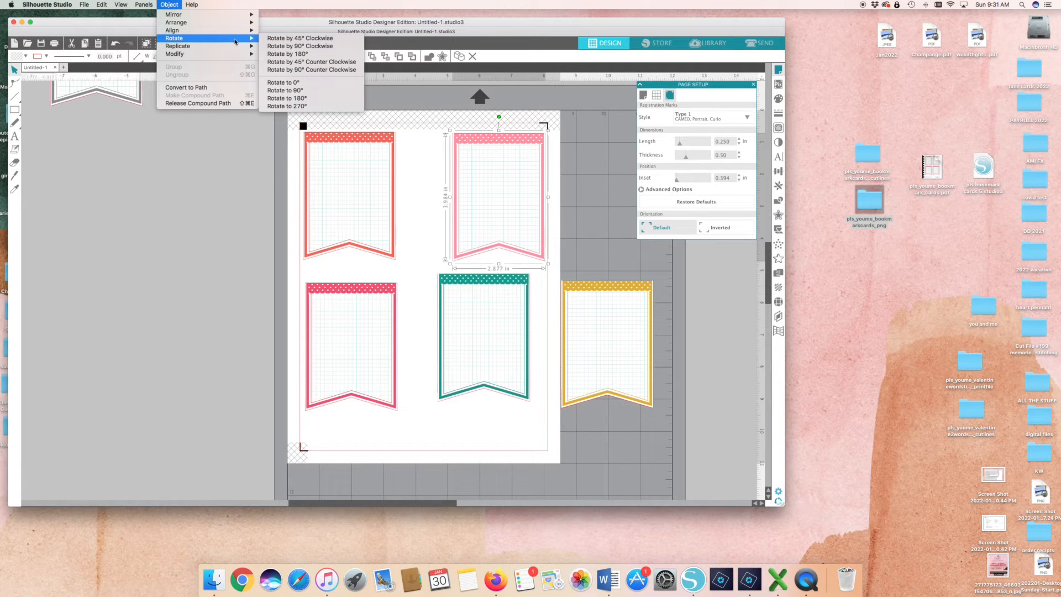
click(276, 45)
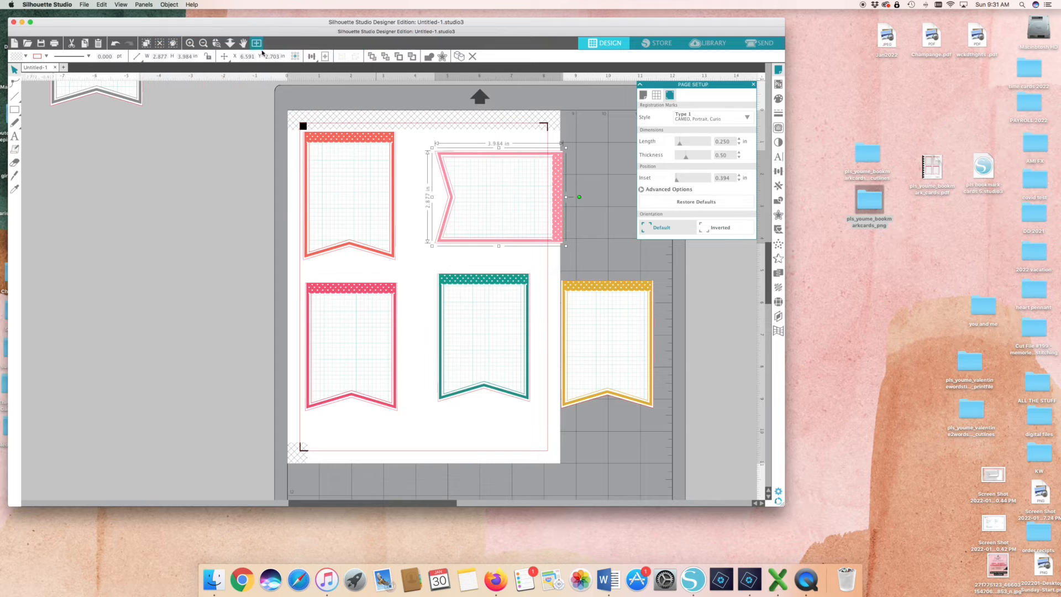
Rotate the teal bookmark by 90° counter clockwise
click(452, 326)
click(169, 5)
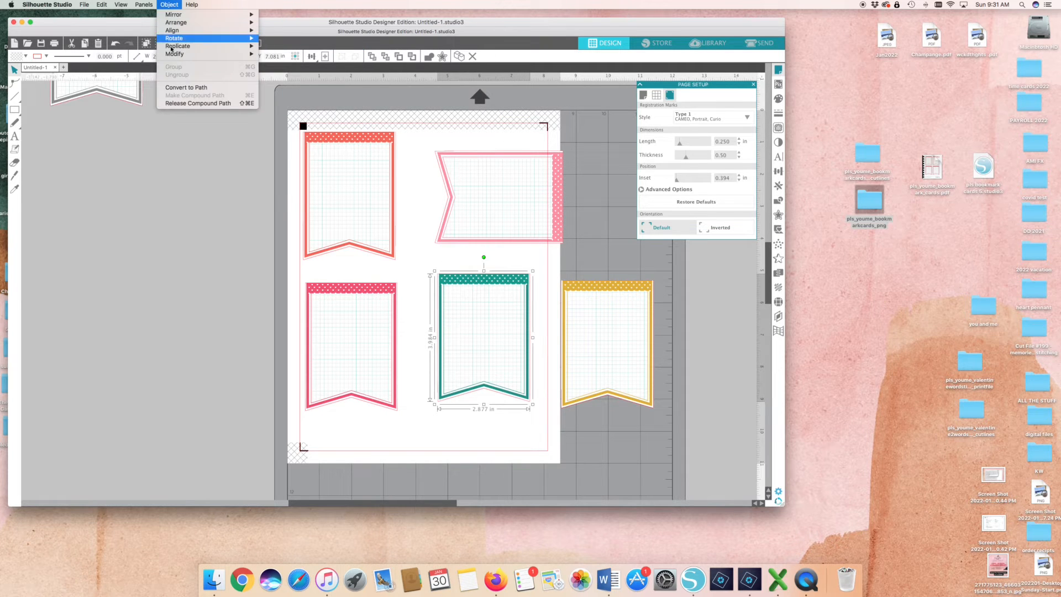
mouse_move(172, 38)
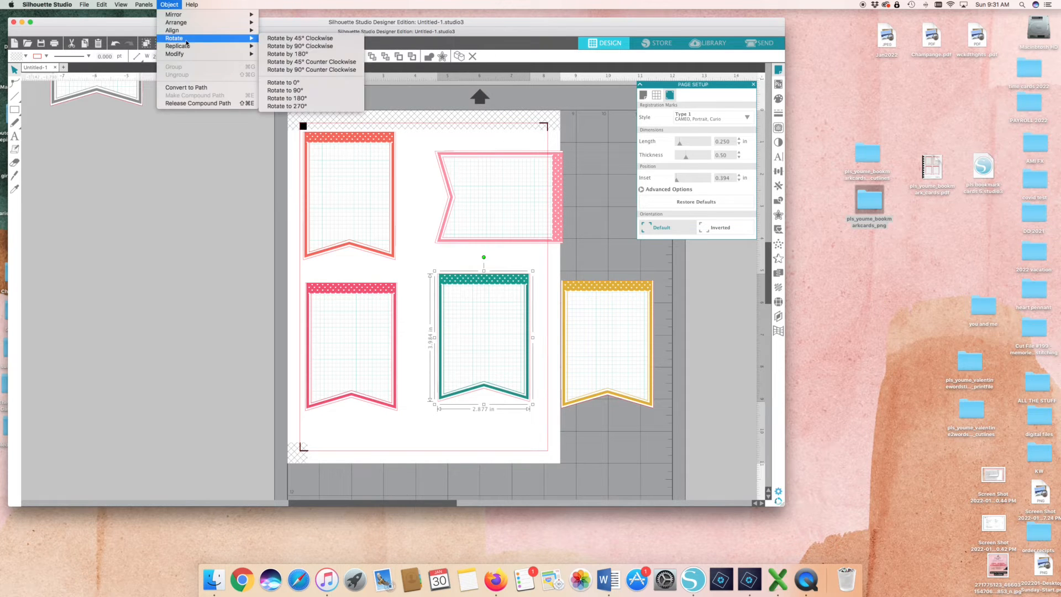
click(283, 70)
Rotate the yellow bookmark by 90° clockwise
click(605, 306)
click(169, 4)
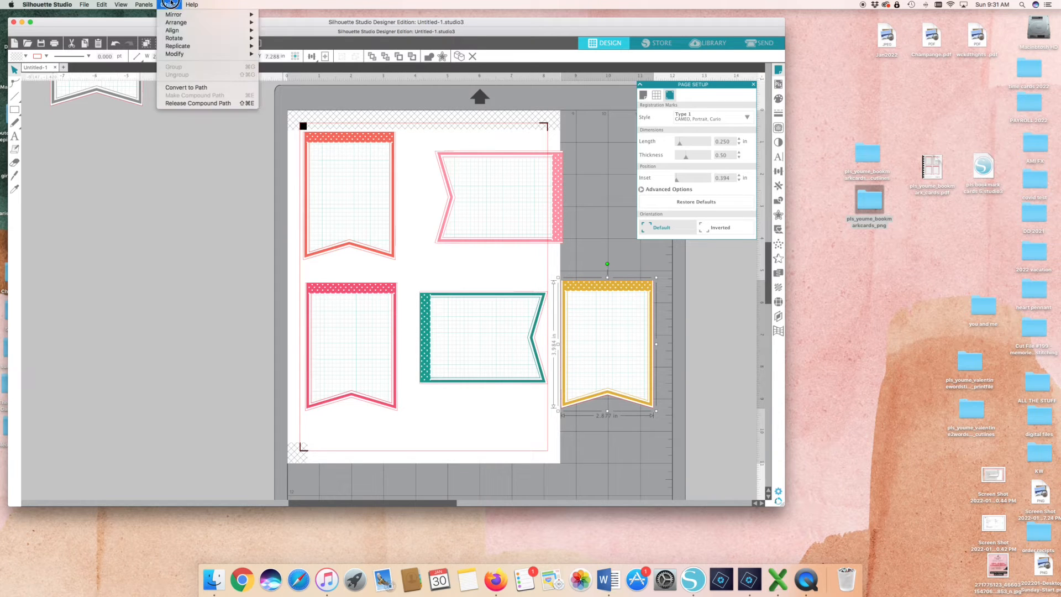
mouse_move(249, 47)
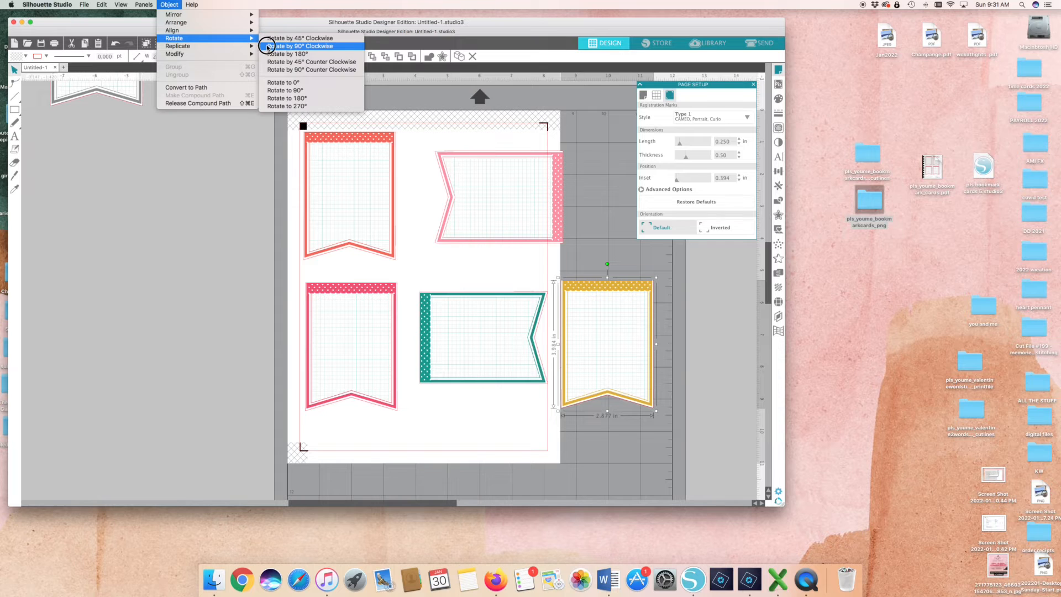
click(268, 46)
Stack the light pink, teal and yellow bookmarks closely in the page's right column, inside the registration mark border
drag(512, 182, 495, 169)
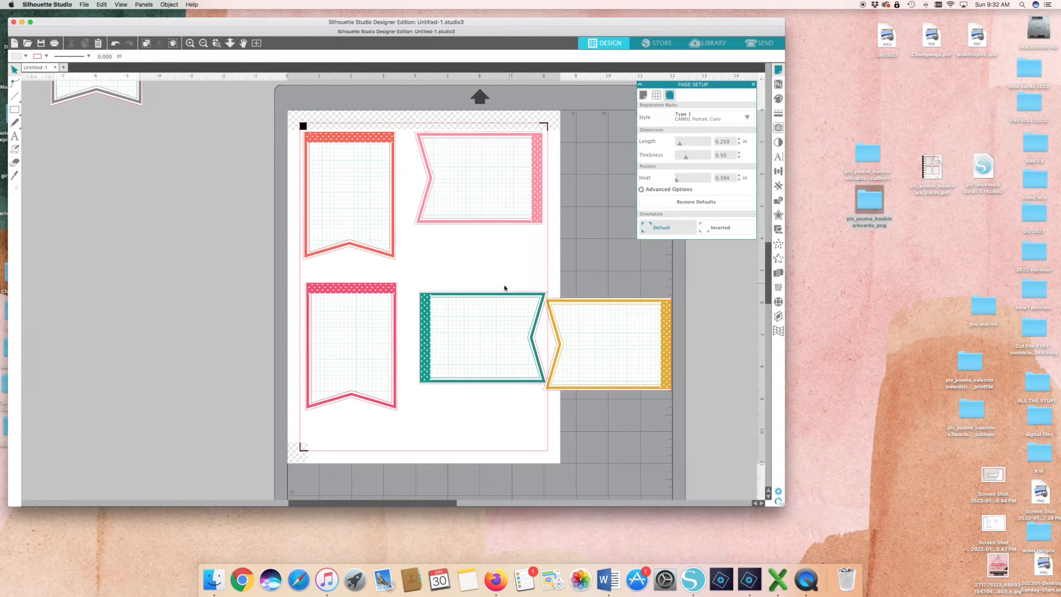
drag(500, 313, 497, 250)
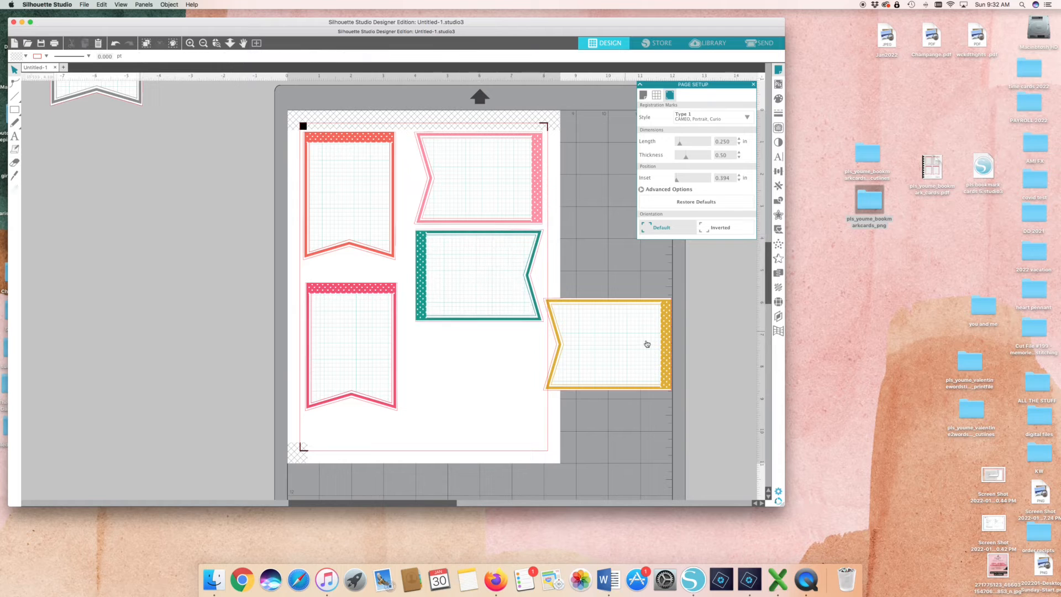
drag(635, 343, 514, 398)
click(506, 277)
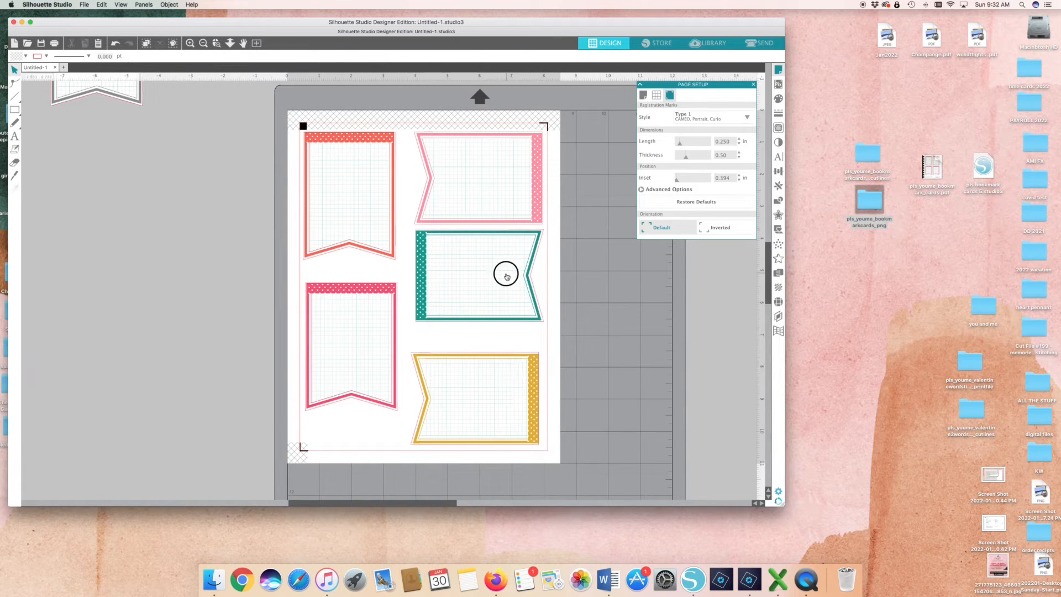
drag(506, 276, 504, 298)
drag(504, 208, 504, 229)
Align the crimson bookmark directly below the orange-red one in the page's left column, and move the gray bookmark down beside the page
mouse_move(364, 223)
mouse_down()
mouse_move(367, 213)
mouse_move(369, 223)
mouse_up()
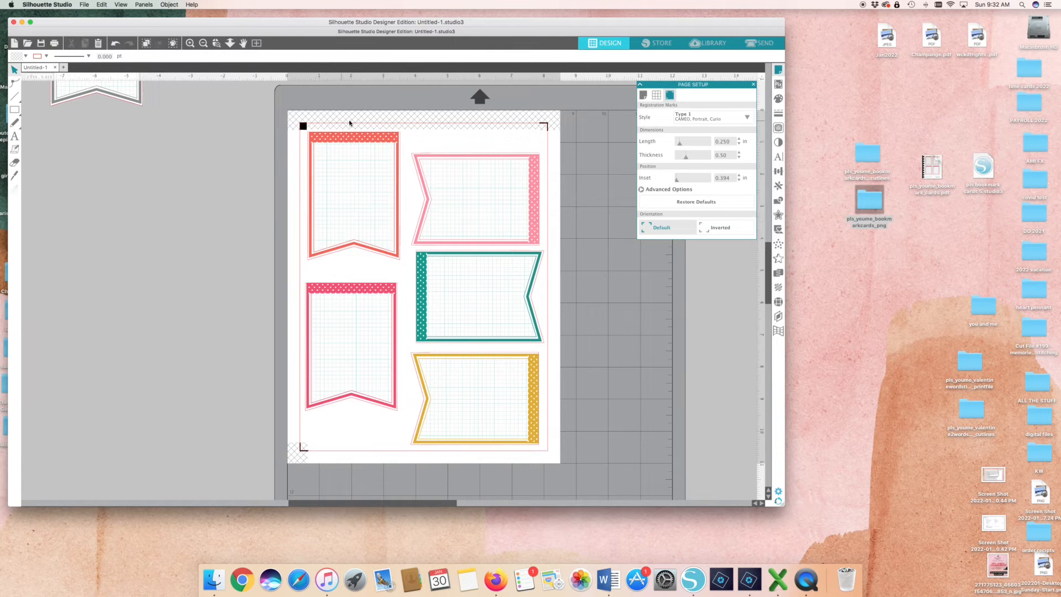
drag(350, 329, 352, 316)
drag(118, 88, 149, 310)
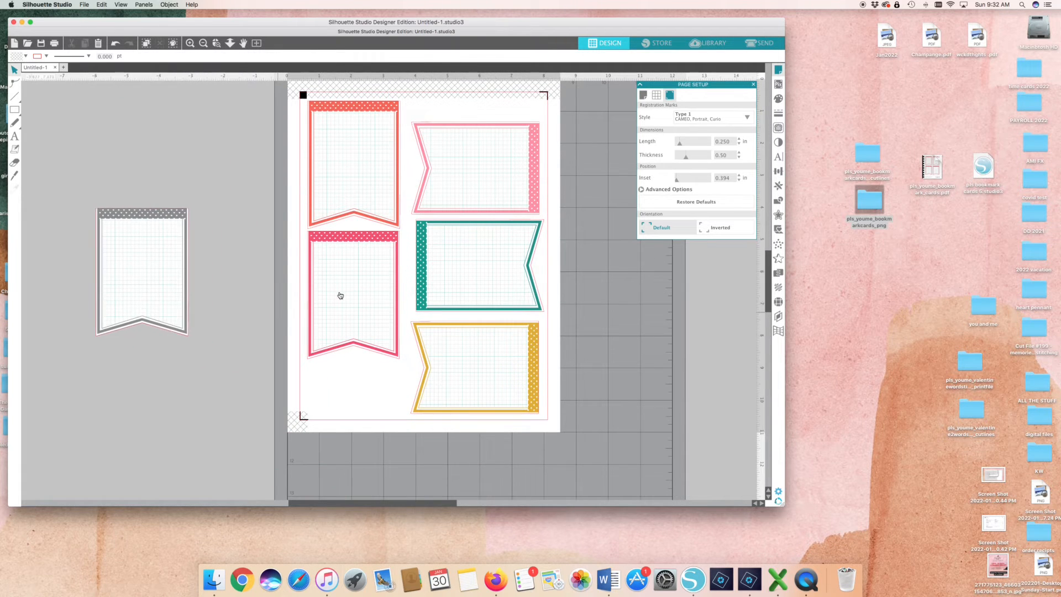
Select the five bookmarks on the page and examine the nesting settings without applying them
scroll(362, 278, up, 3)
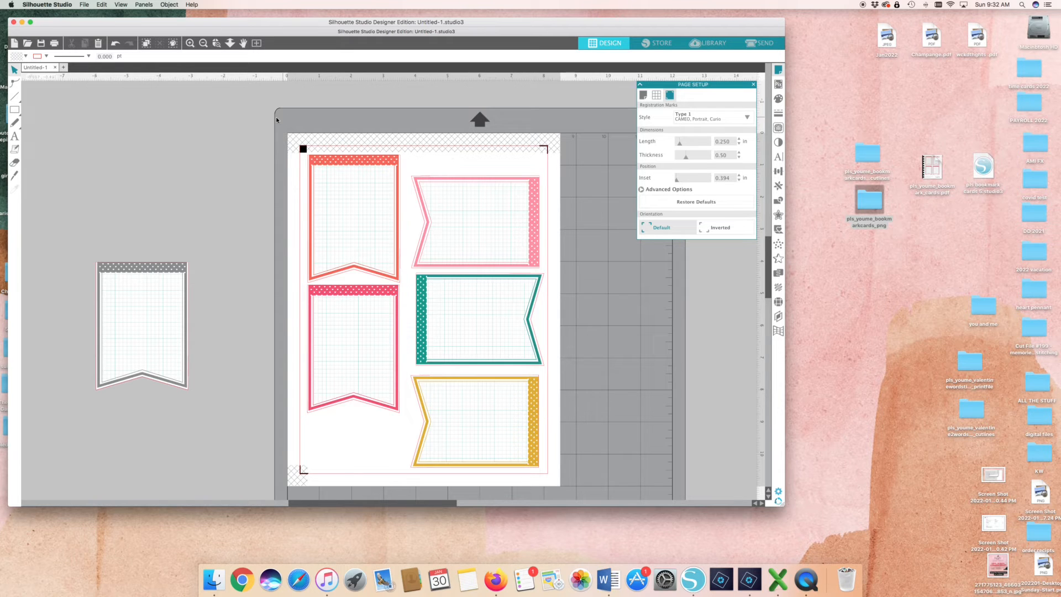
drag(277, 118, 597, 474)
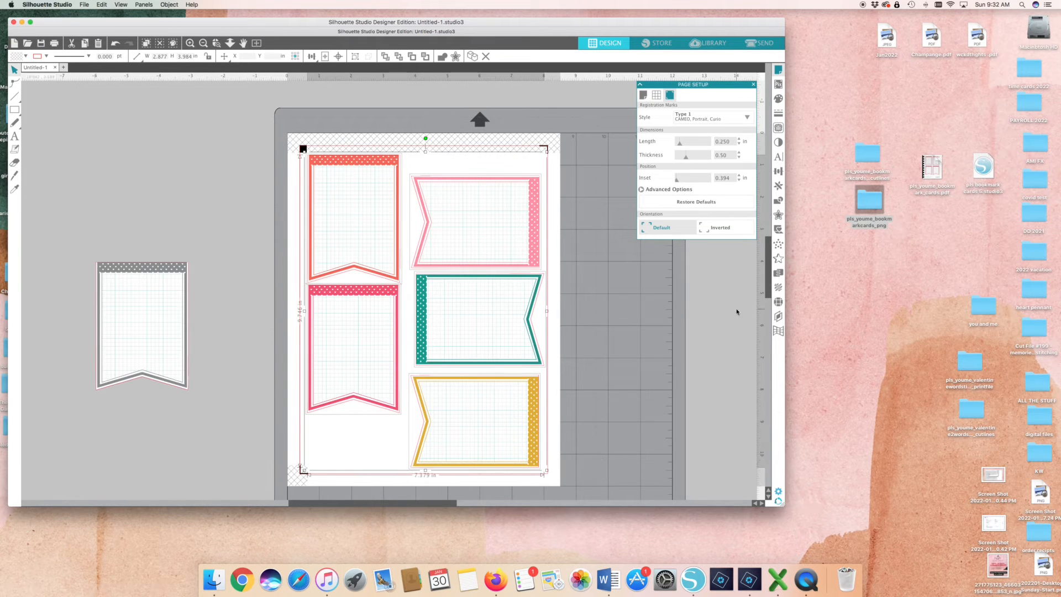
click(779, 273)
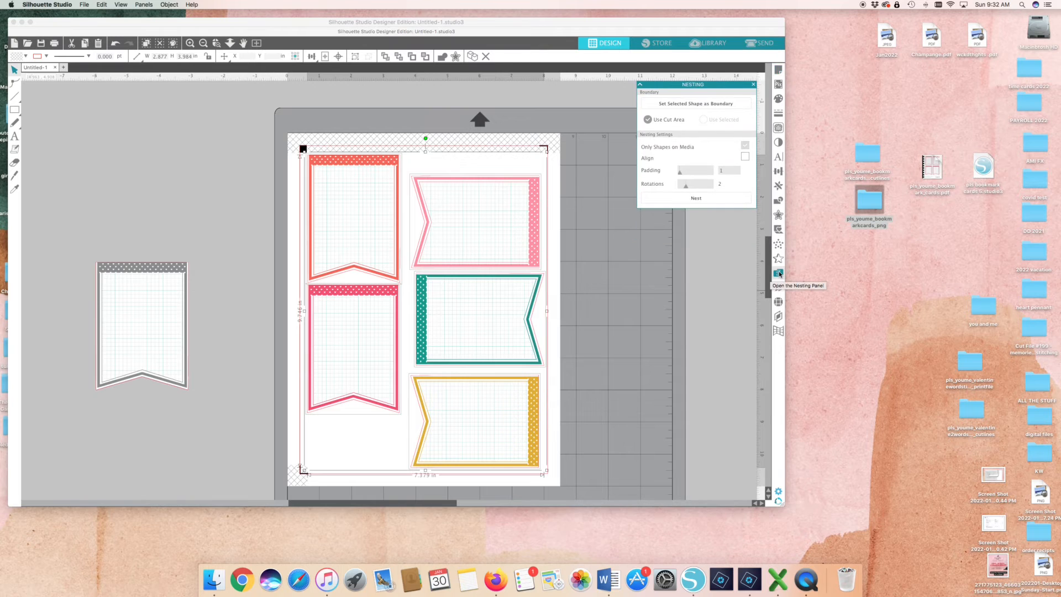
click(779, 274)
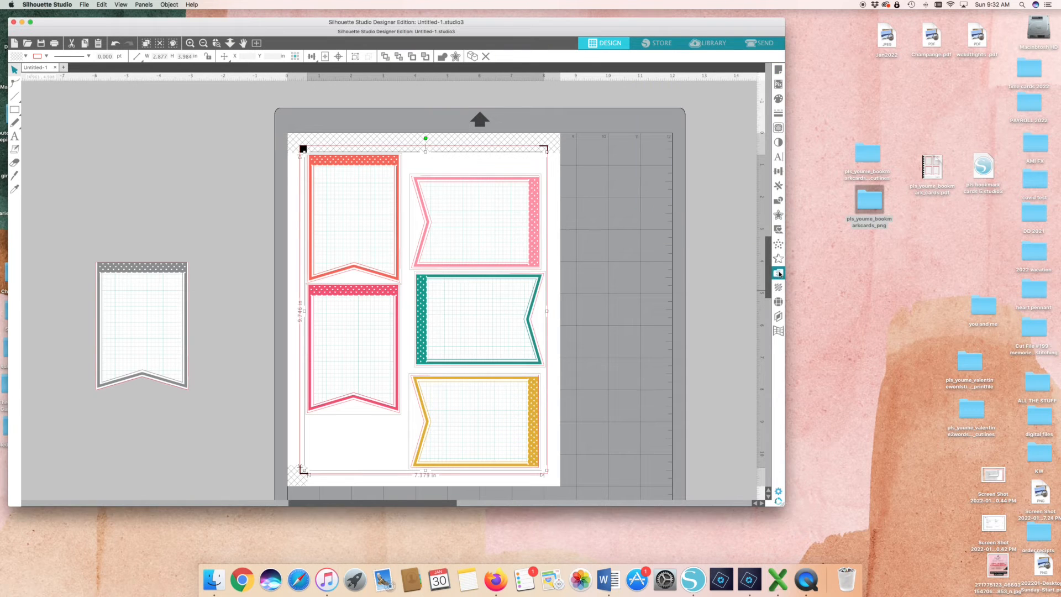
click(617, 316)
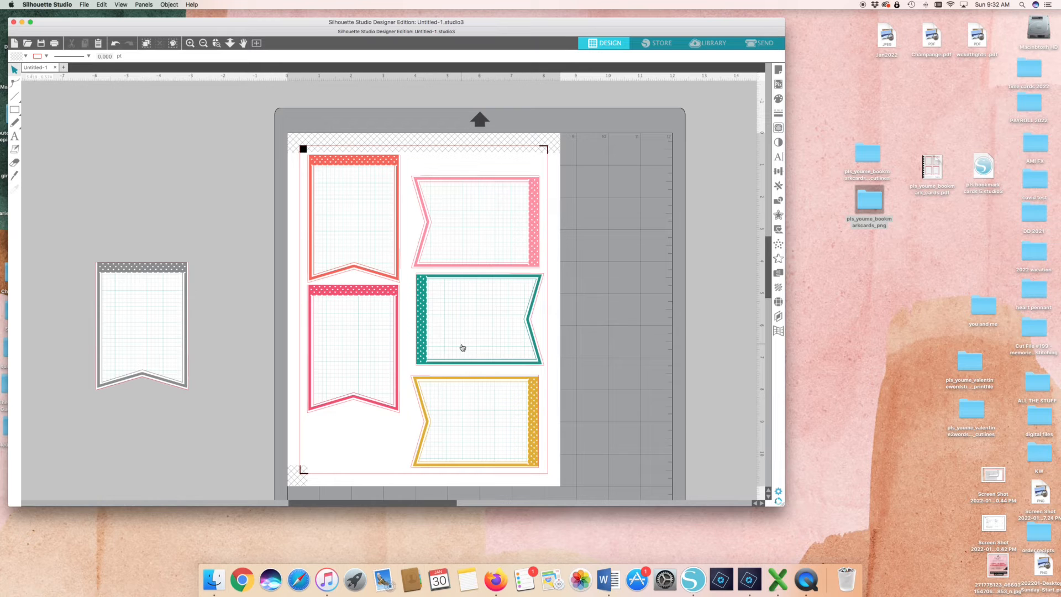
Move the gray bookmark closer to the page, keeping it outside the printable area
scroll(462, 348, down, 2)
drag(183, 287, 227, 241)
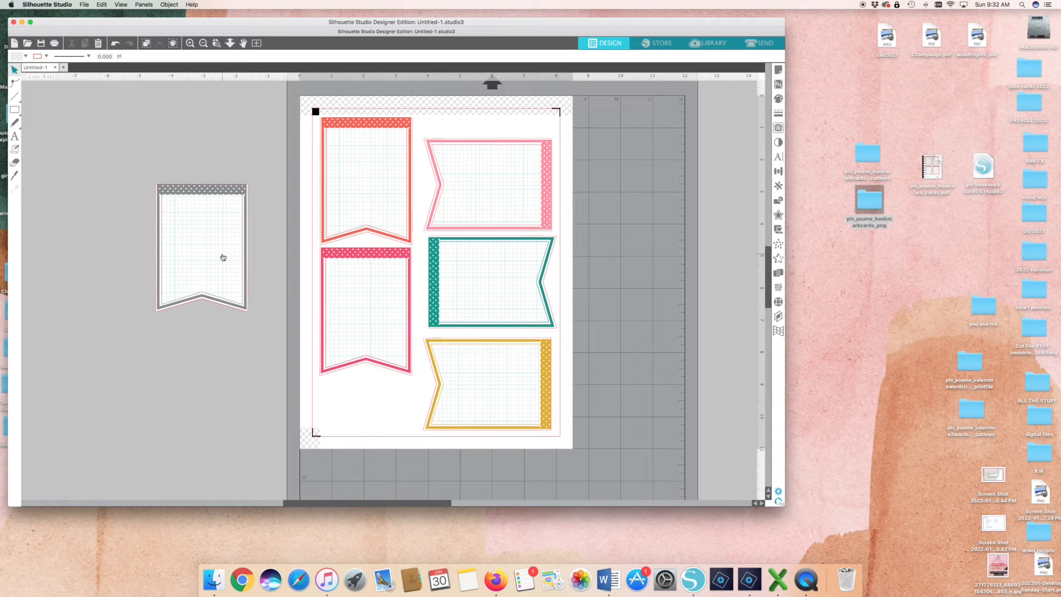
Raise the cutting speed for the Cardstock, Textured - Heavy (80lb) material in the send settings, and return to the design view
click(759, 42)
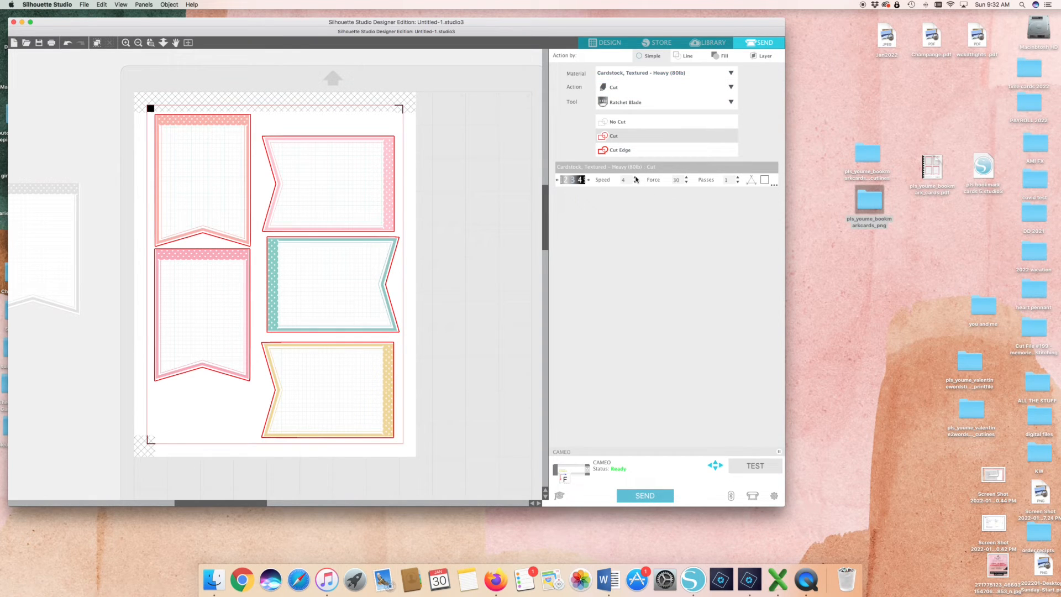
click(635, 178)
click(635, 178)
click(635, 178)
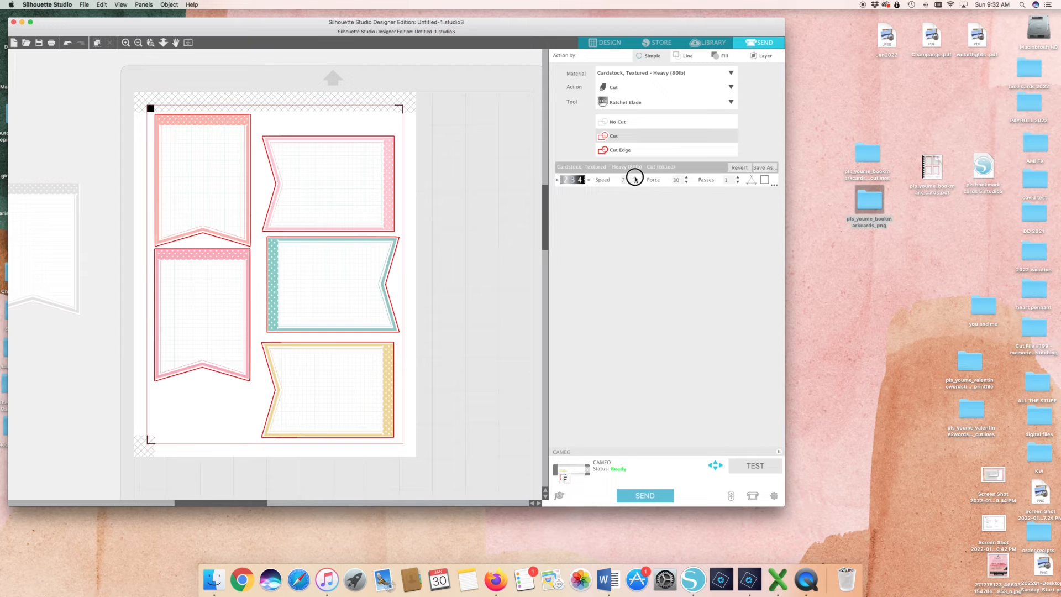
click(635, 177)
click(600, 41)
Format the print page for the HP Color LaserJet Pro M453-4 and print one copy of the bookmark sheet
drag(499, 21, 529, 27)
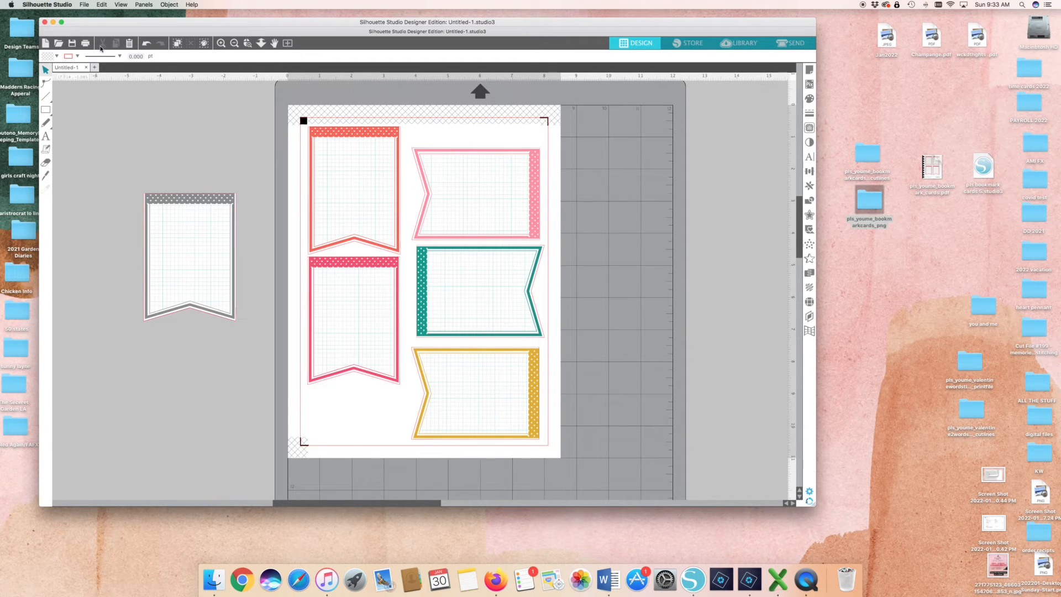
click(84, 5)
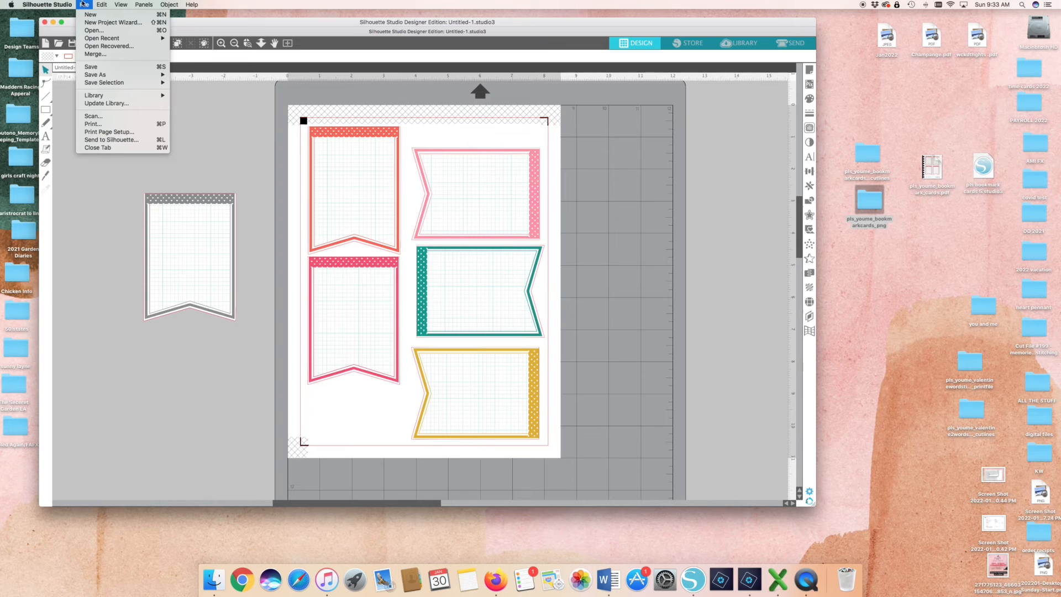
click(107, 132)
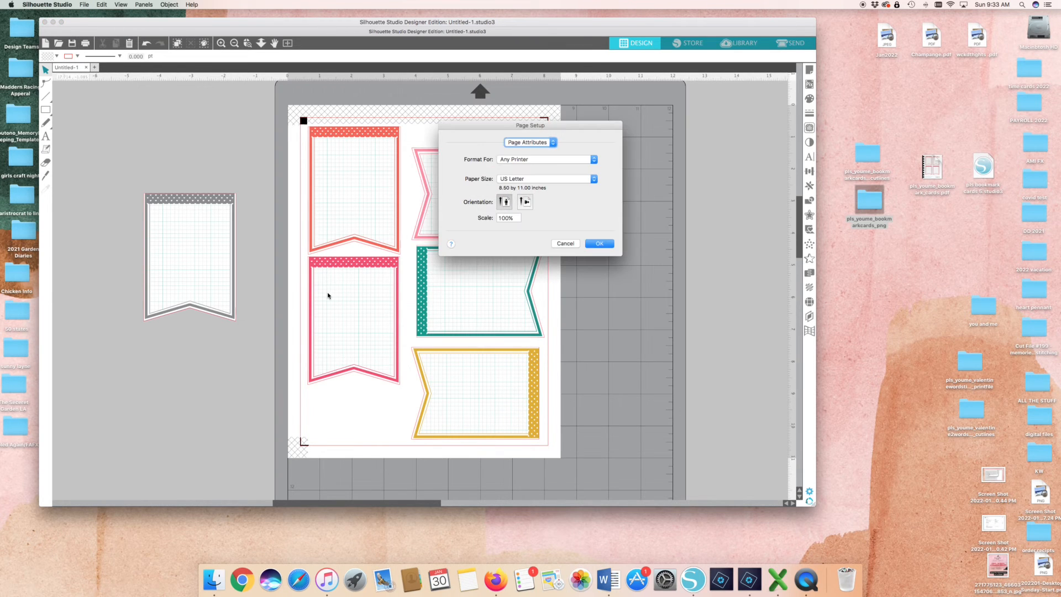
click(593, 160)
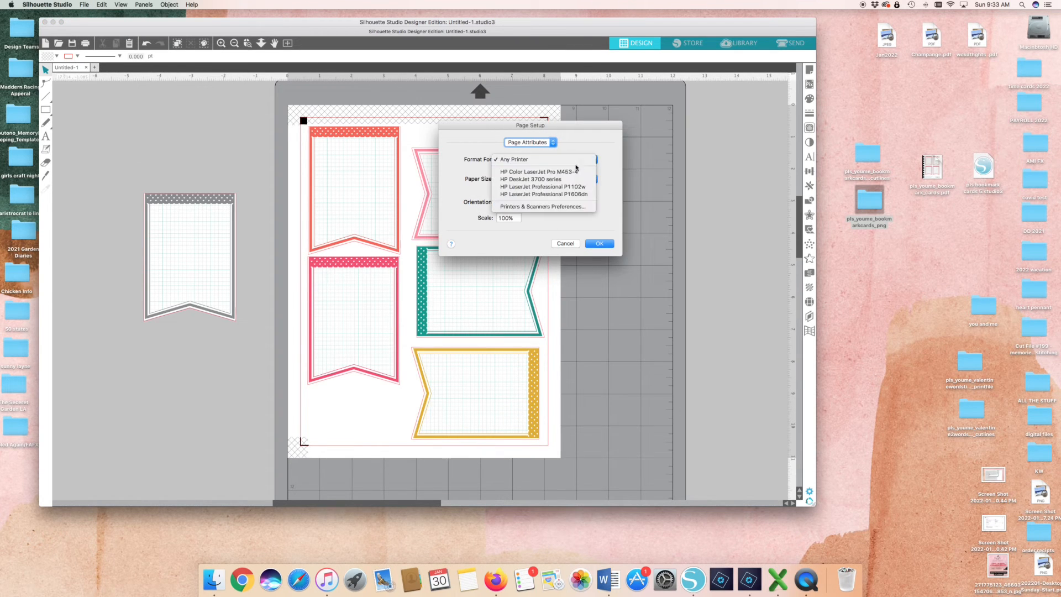
click(574, 176)
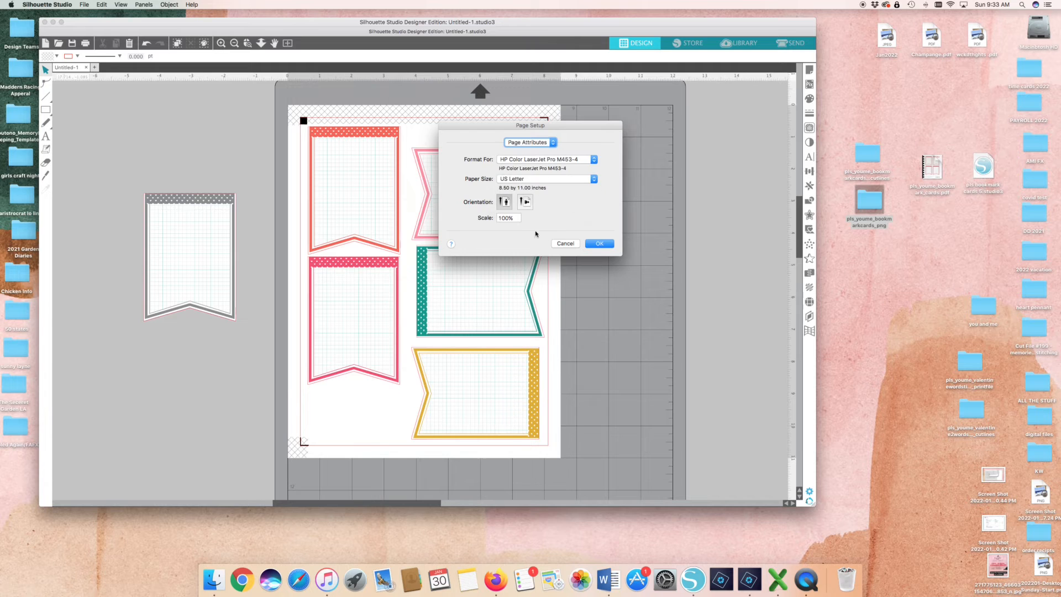
click(599, 244)
key(super+p)
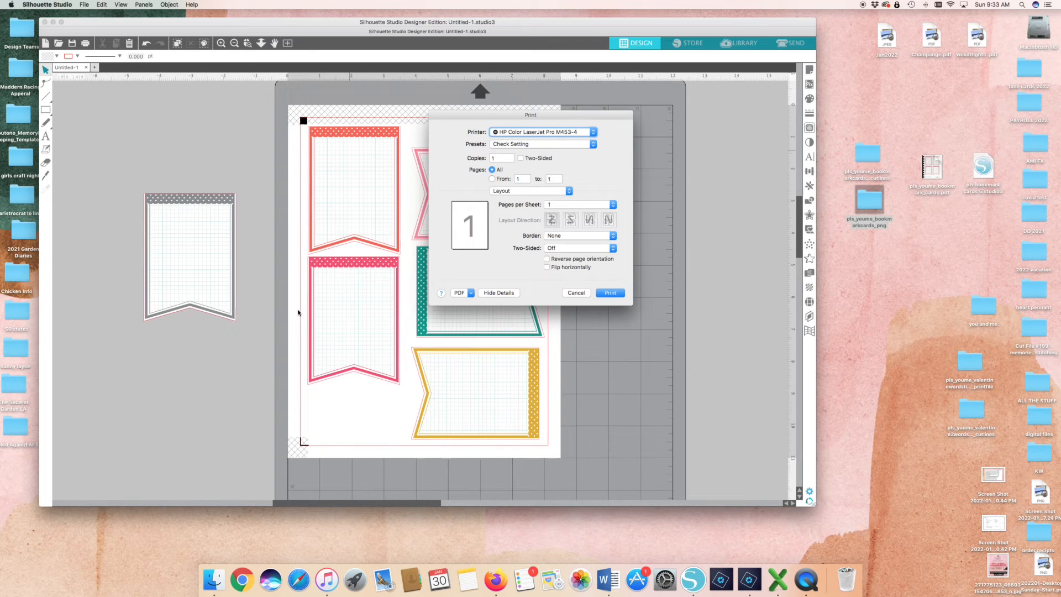
click(610, 293)
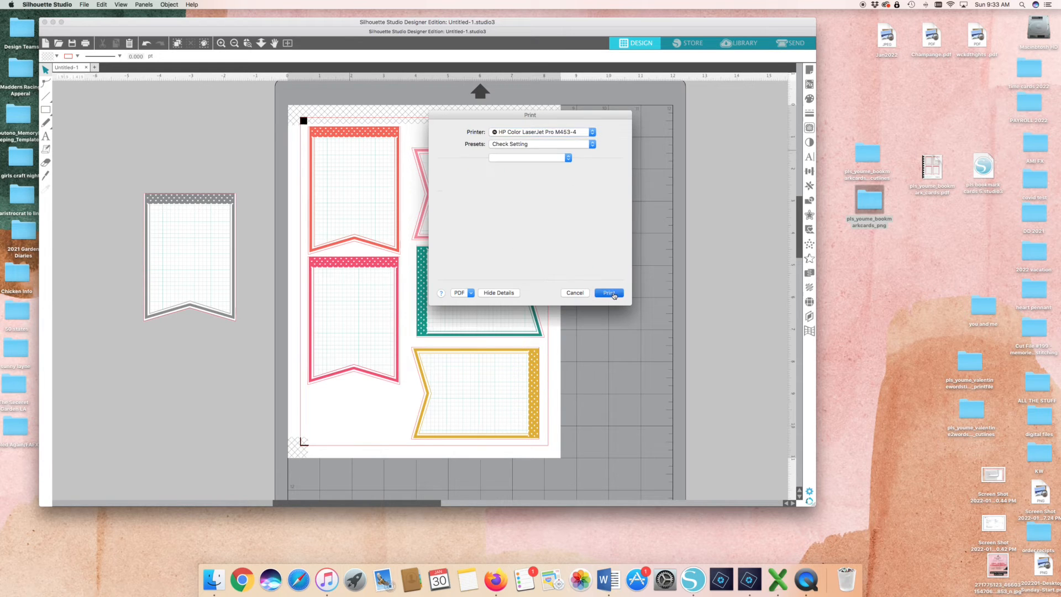